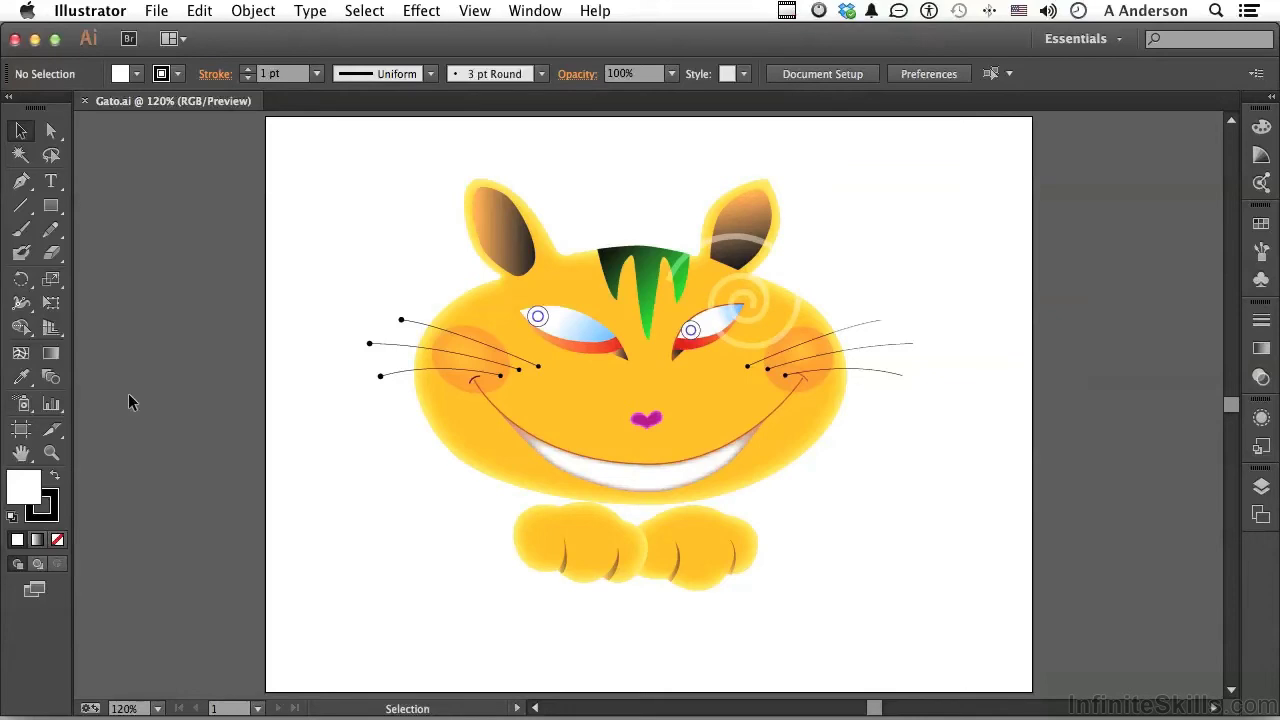
Try the Painting workspace, then switch back to the Essentials workspace
click(1092, 40)
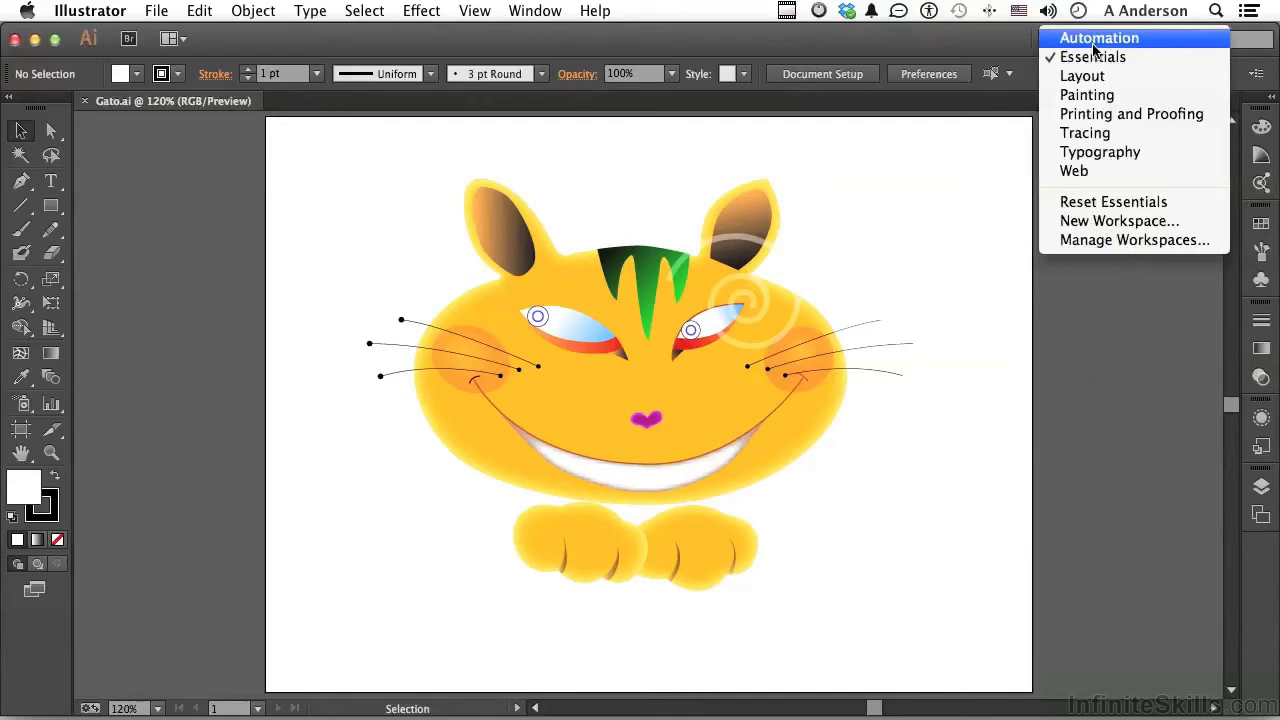
click(1087, 95)
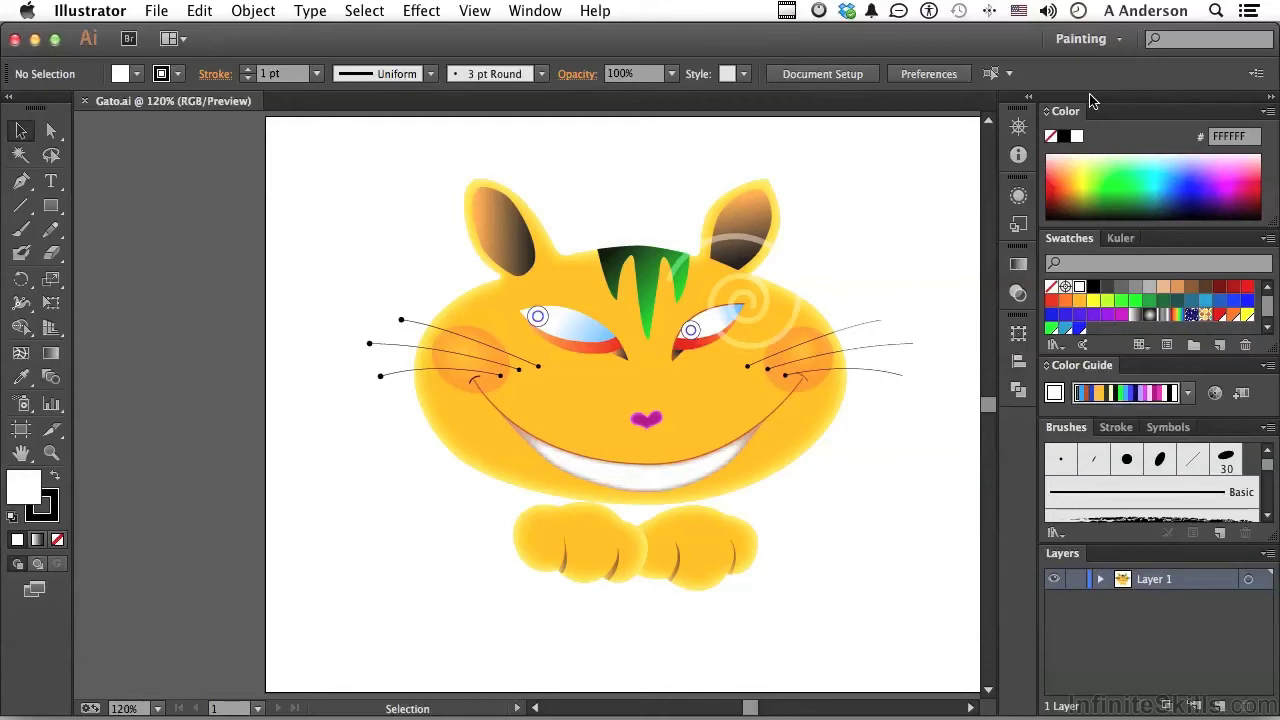
click(1084, 39)
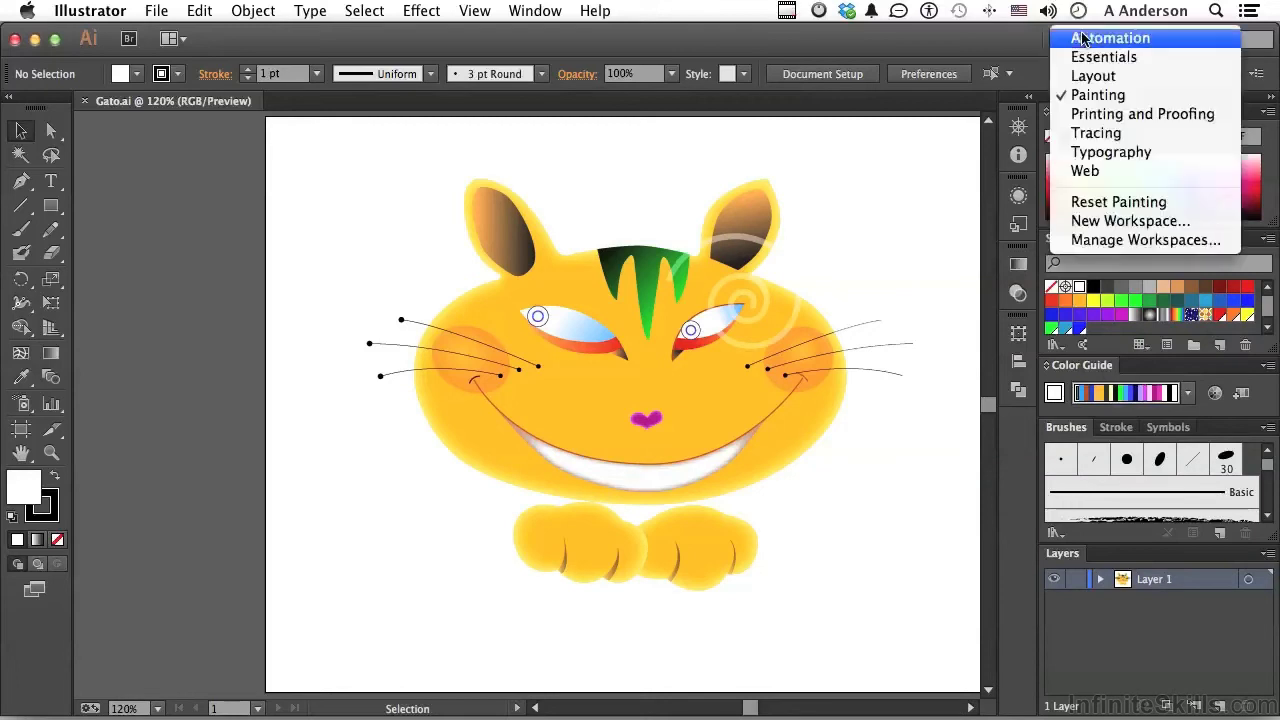
click(1084, 58)
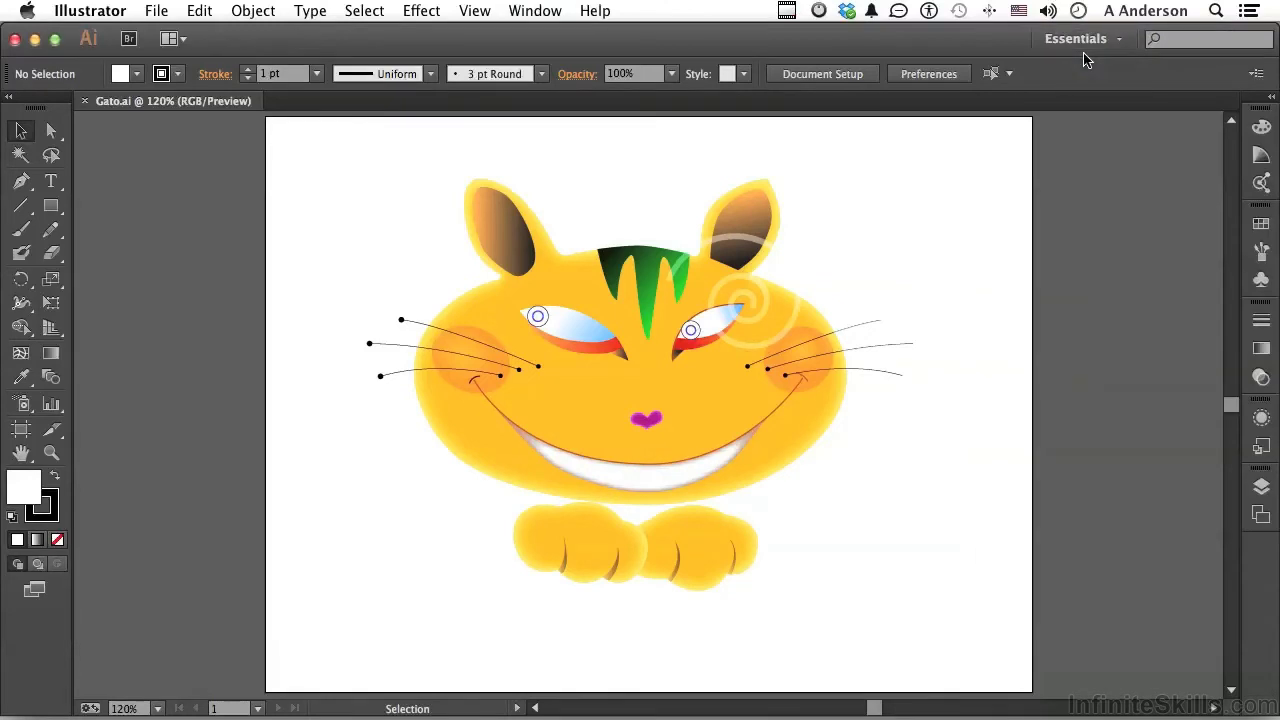
Expand the docked panels to full size and show the Artboards panel listing Artboard 1
click(1272, 101)
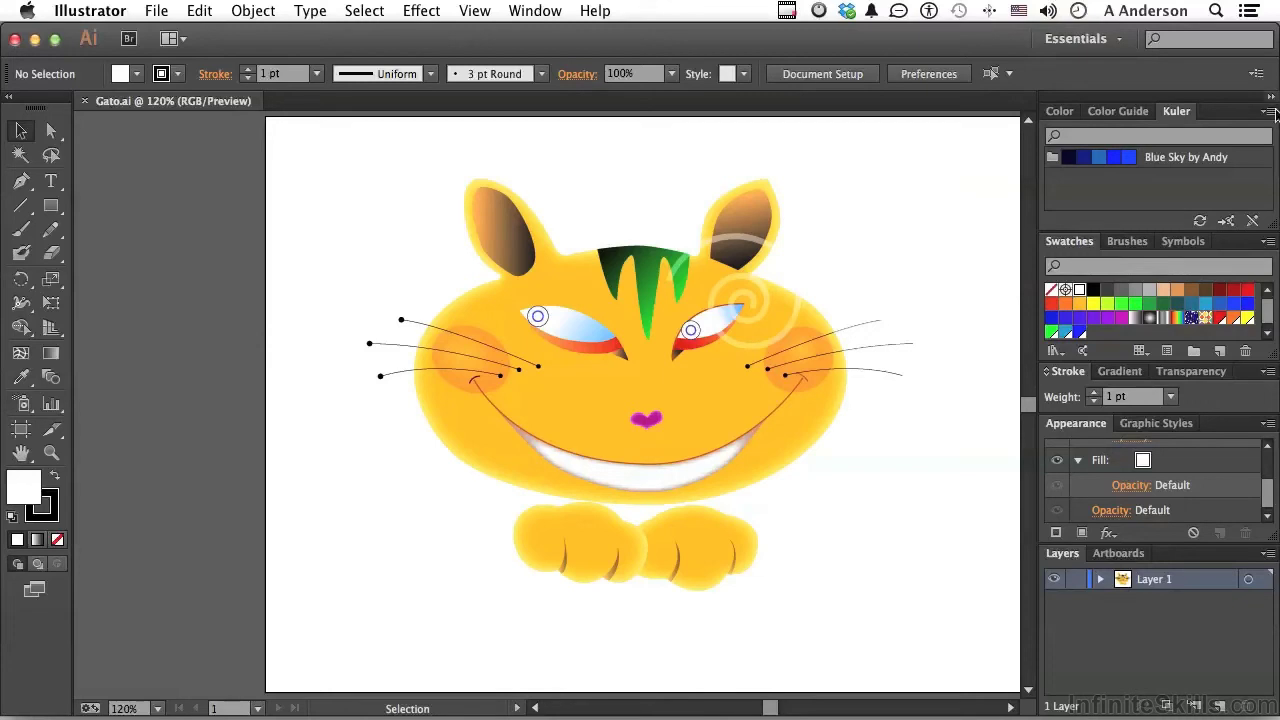
click(1104, 557)
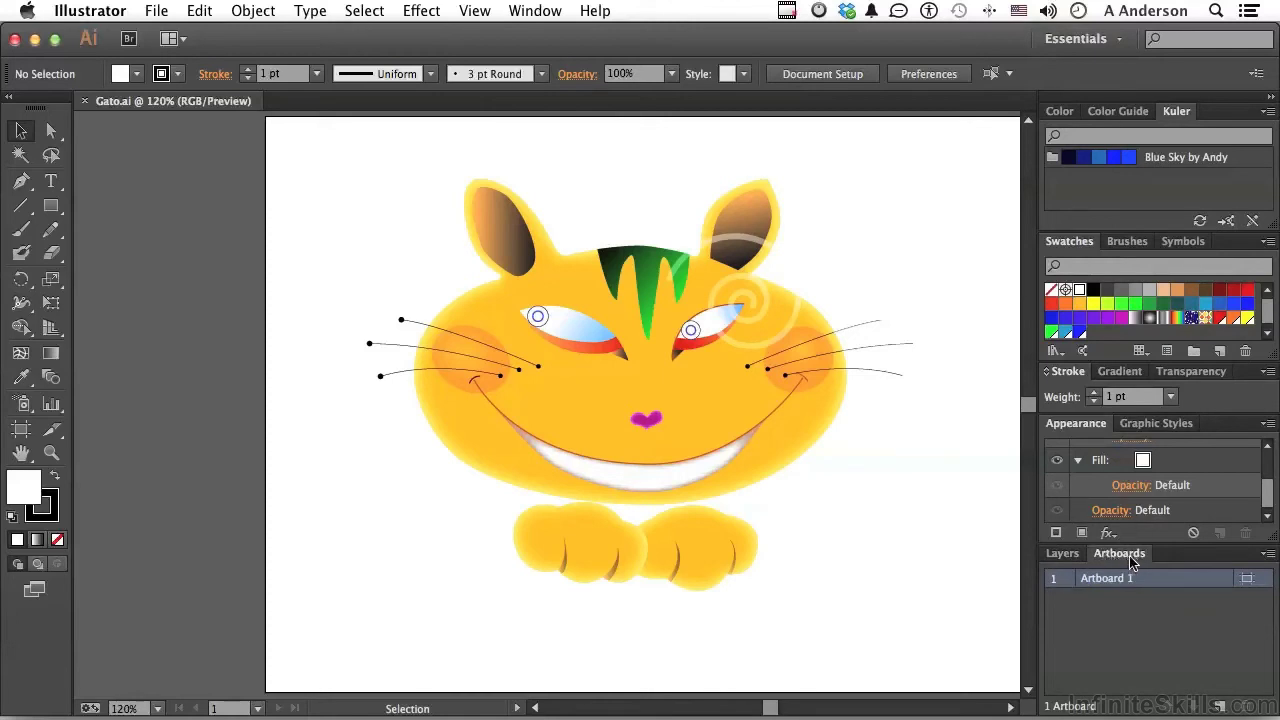
Pull the Artboards, Kuler and Color Guide panels out of the dock and close each
drag(1112, 560, 692, 174)
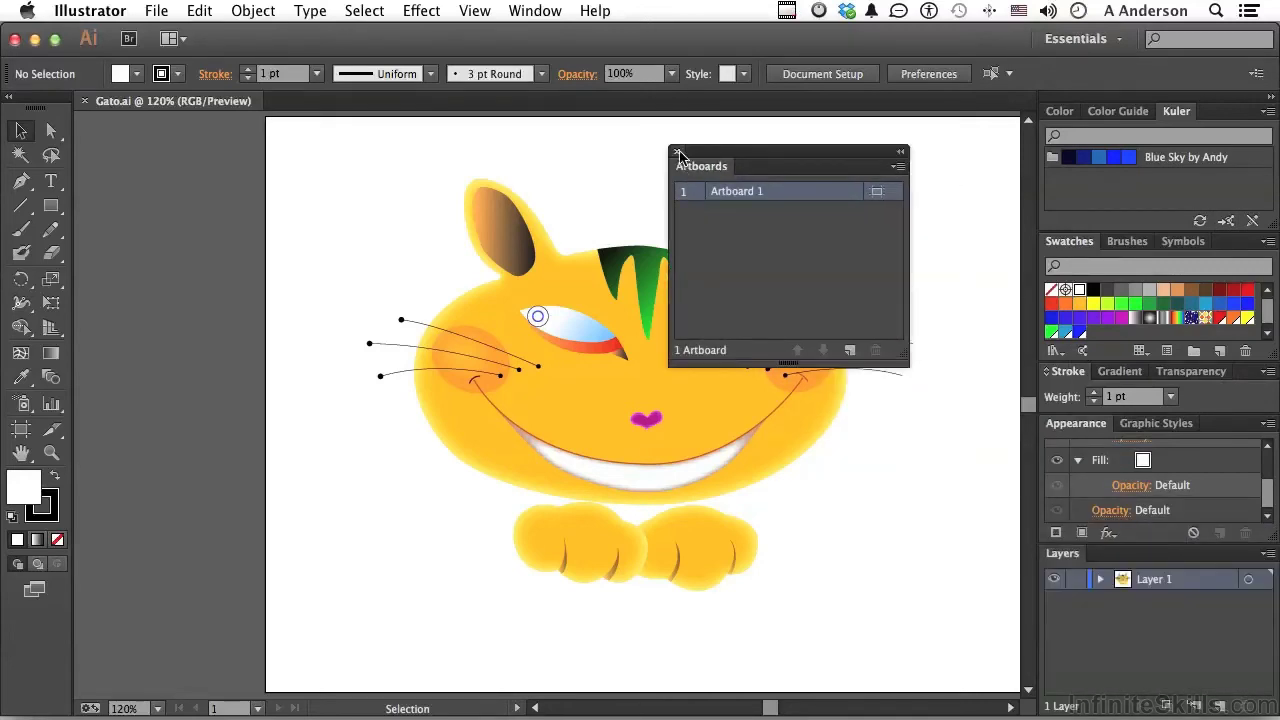
click(675, 151)
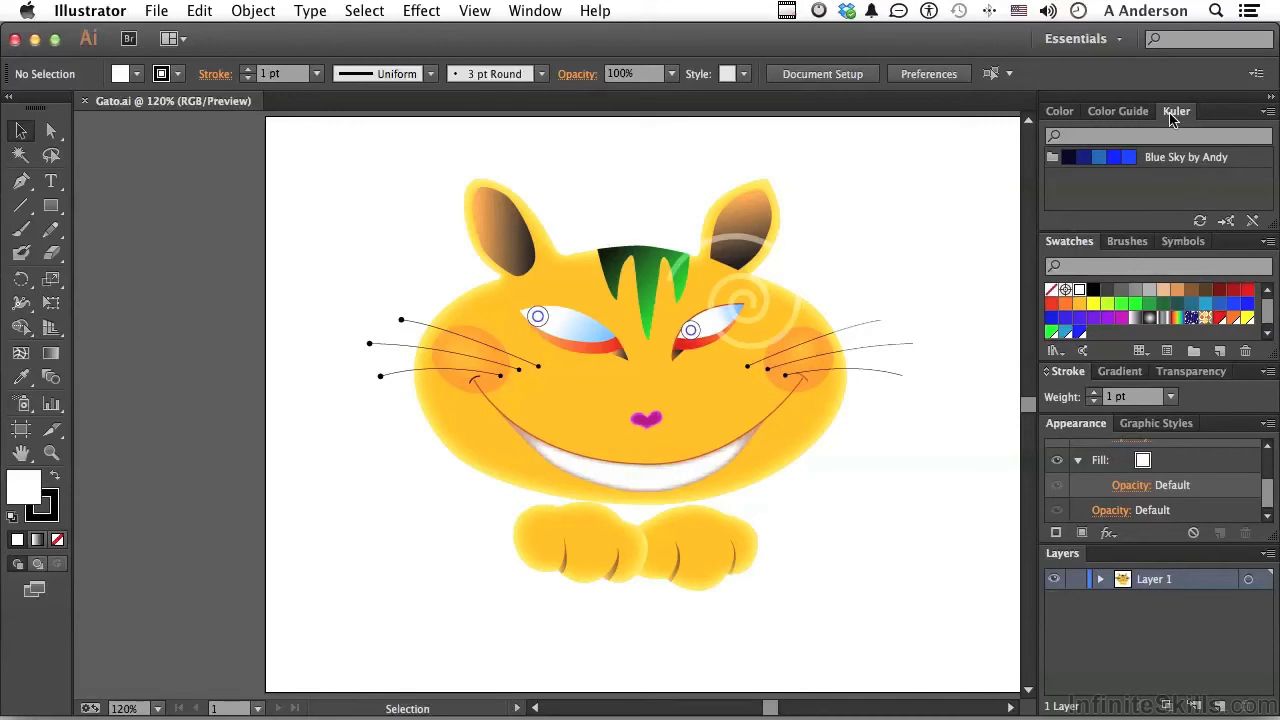
drag(1176, 112, 616, 202)
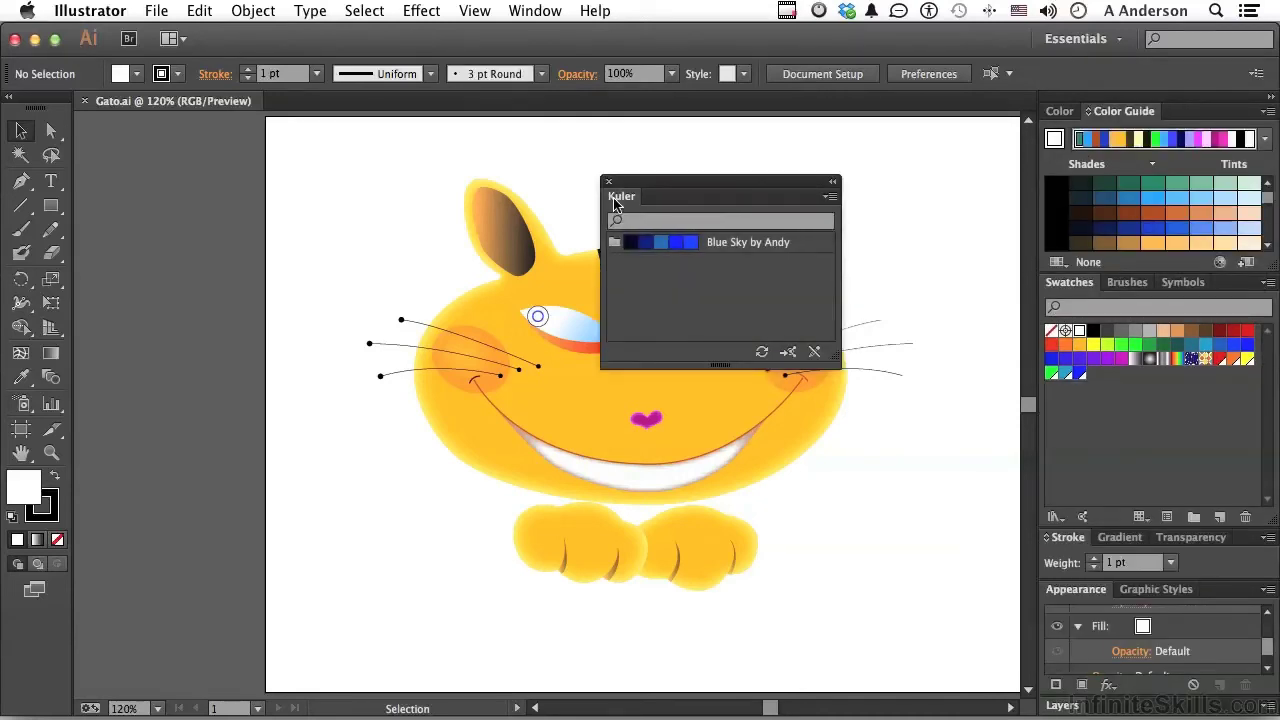
click(608, 182)
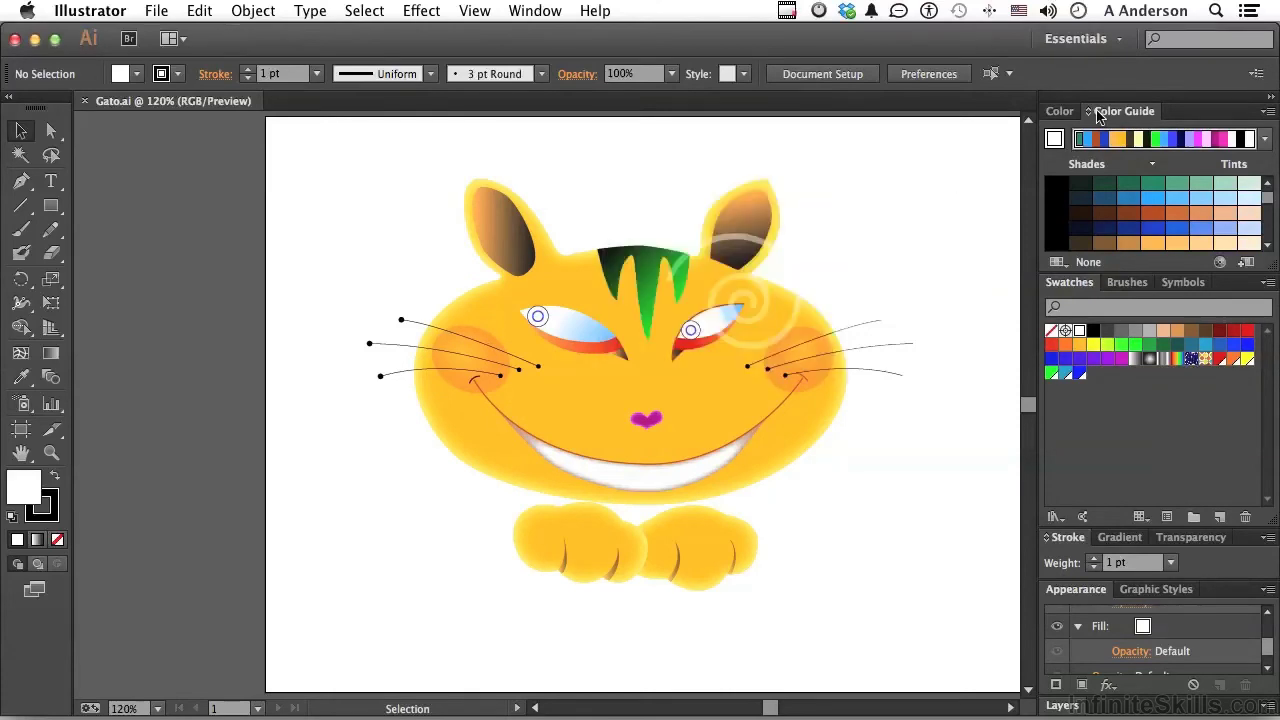
drag(1122, 112, 593, 218)
click(580, 206)
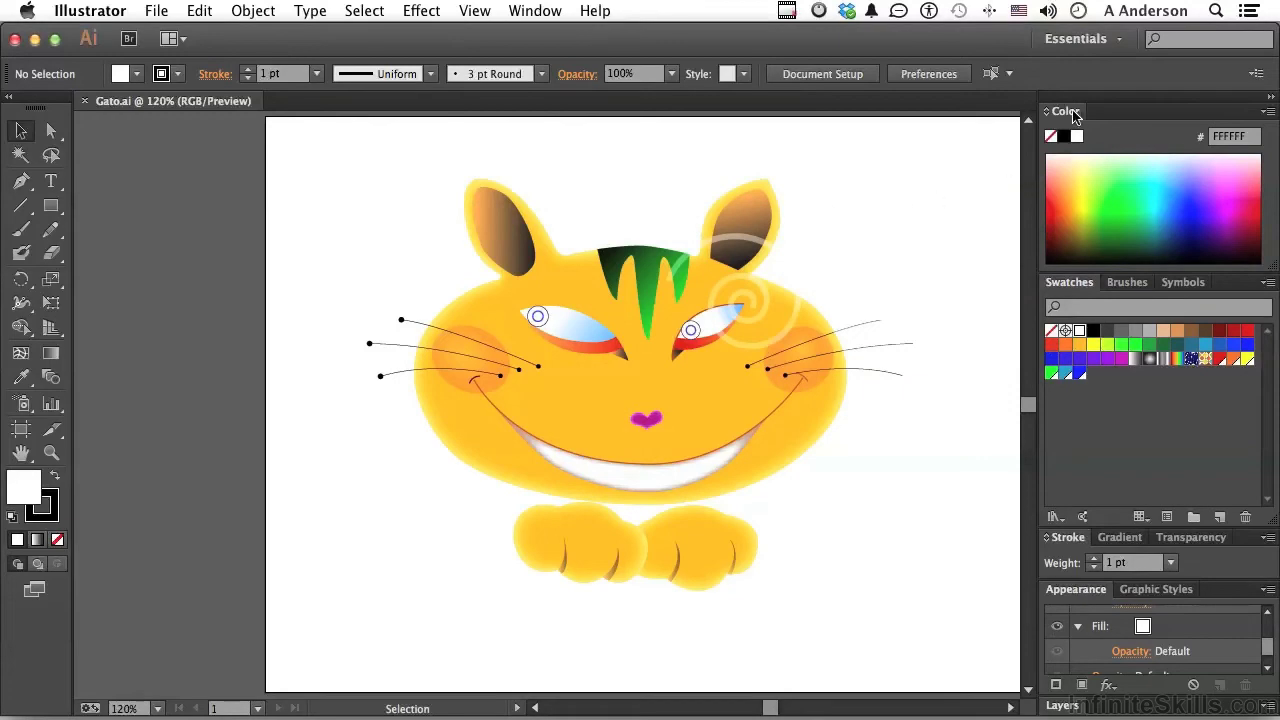
Move the Color panel into the Swatches/Brushes/Symbols group and expand Layers to show Layer 1
drag(1068, 112, 655, 203)
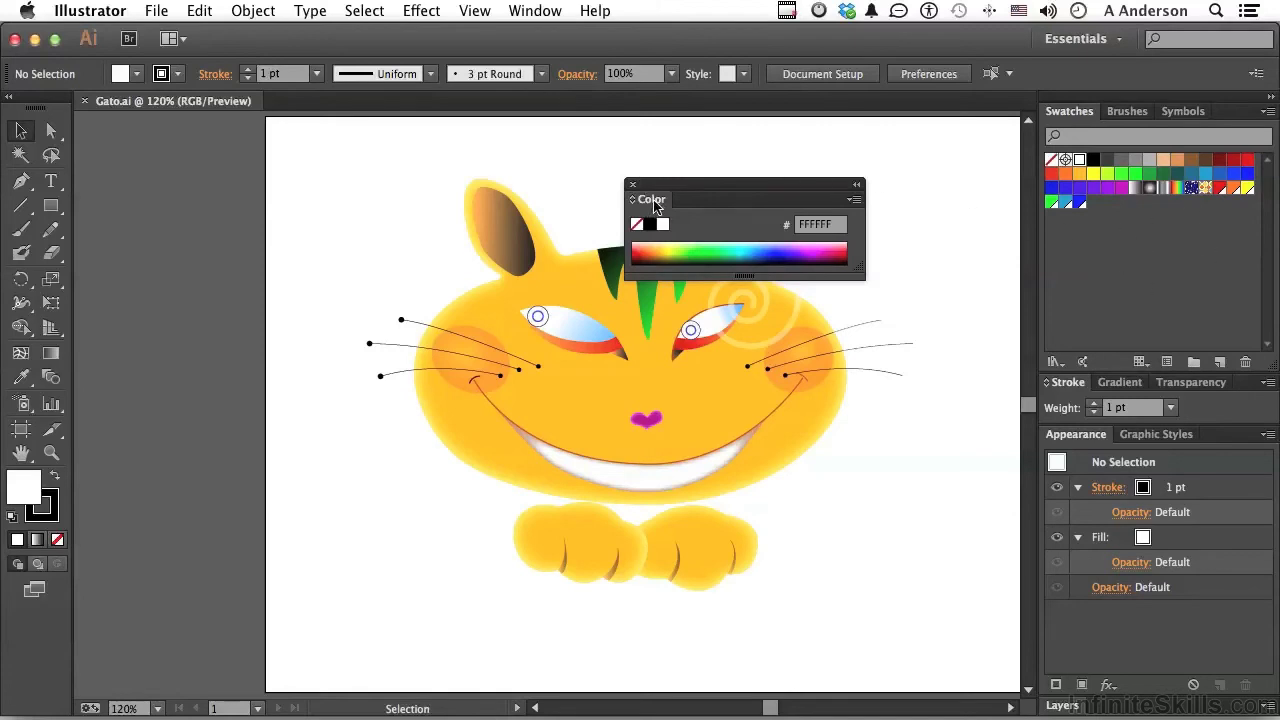
drag(659, 202, 1235, 116)
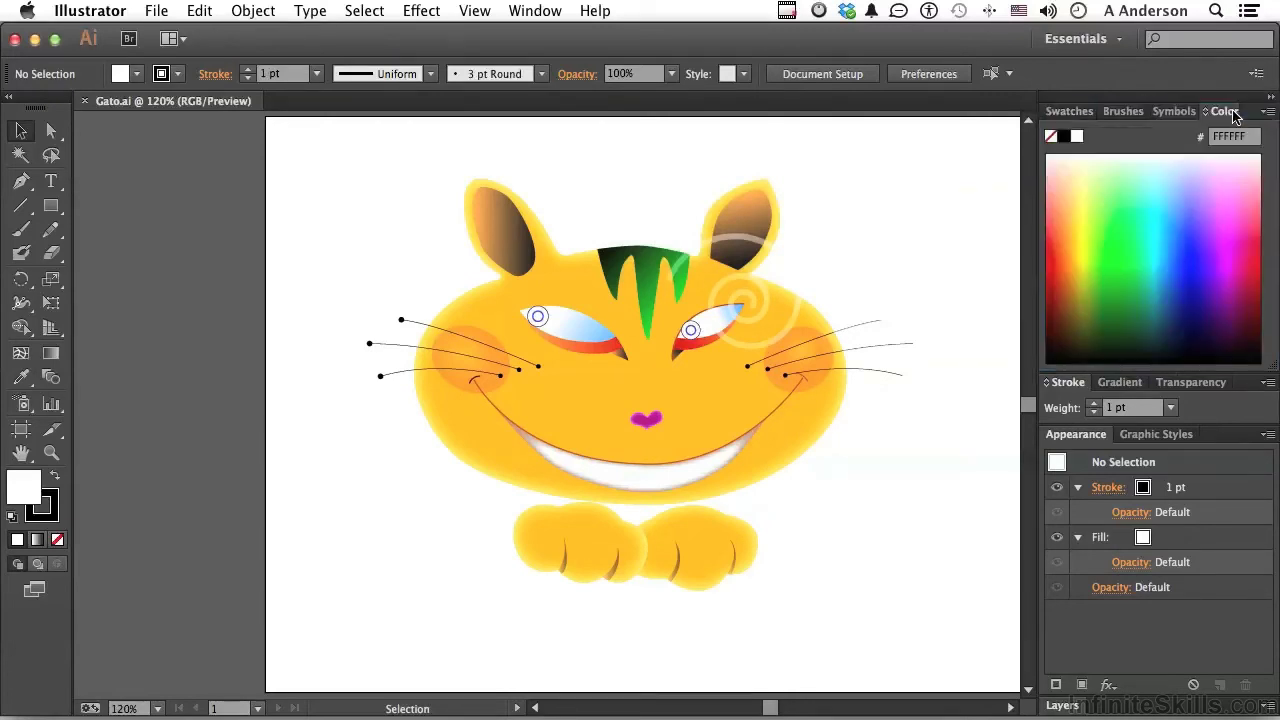
click(1175, 117)
click(1115, 115)
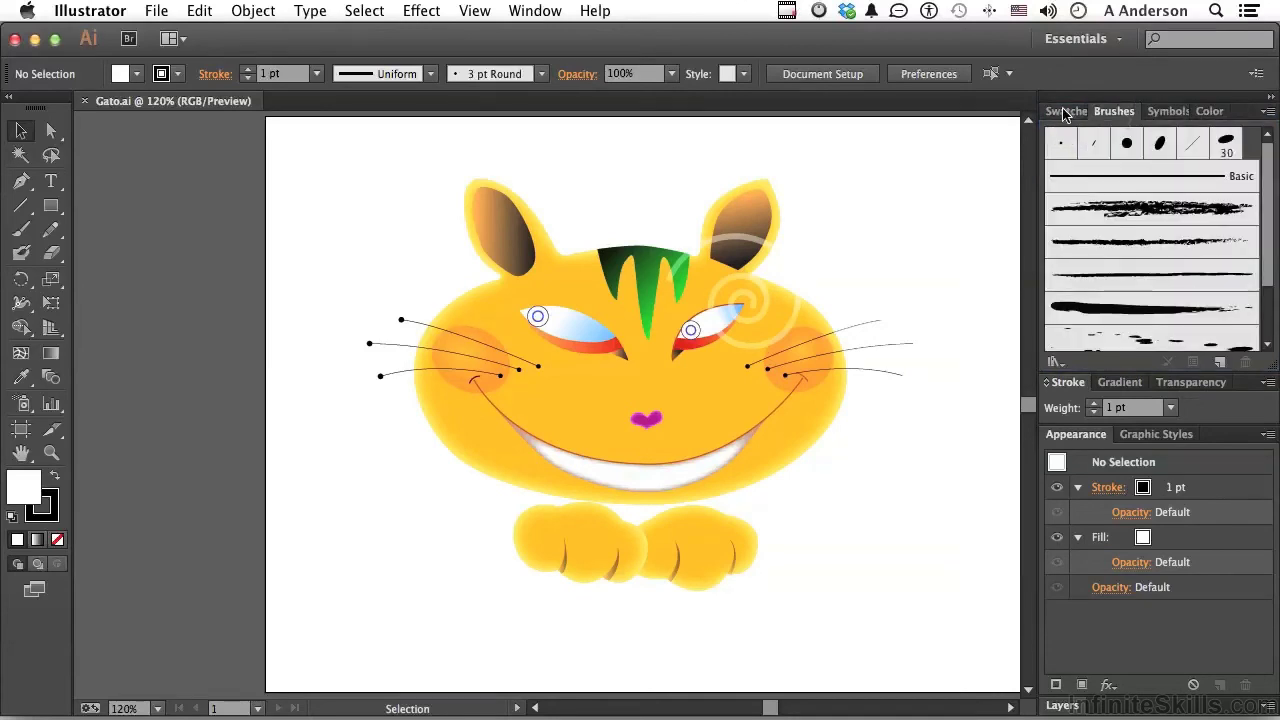
click(1065, 115)
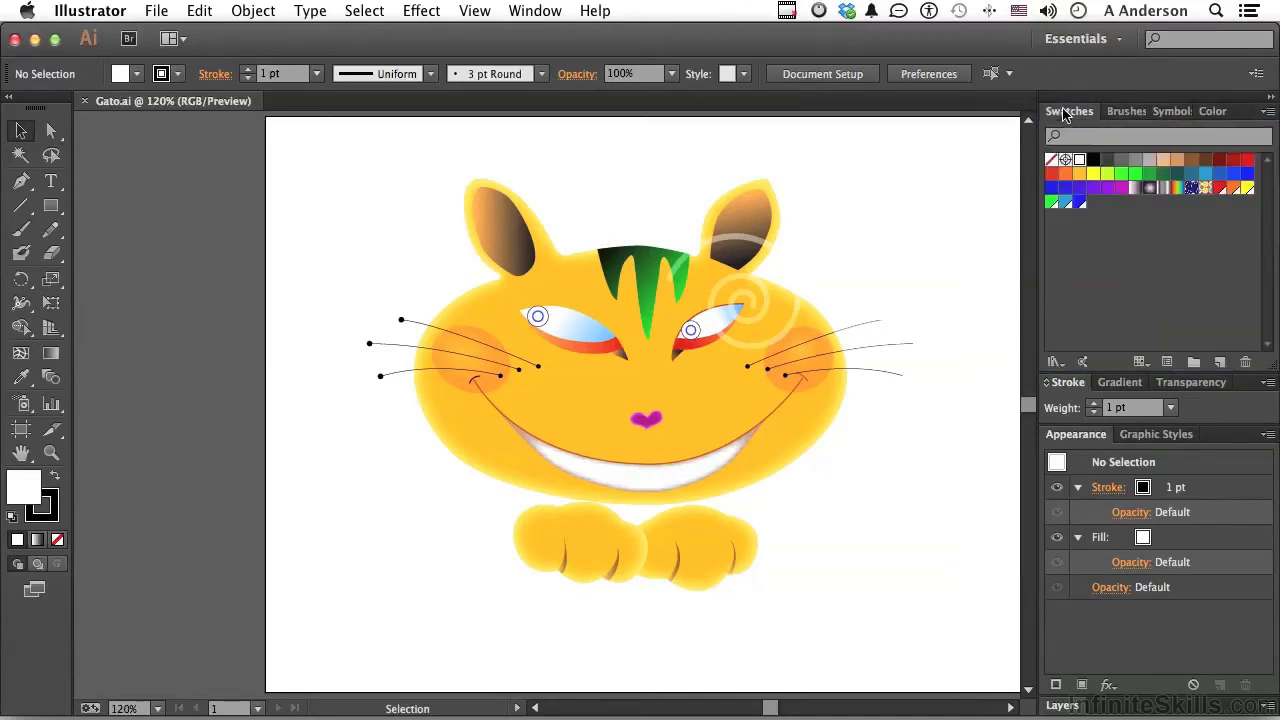
click(1066, 708)
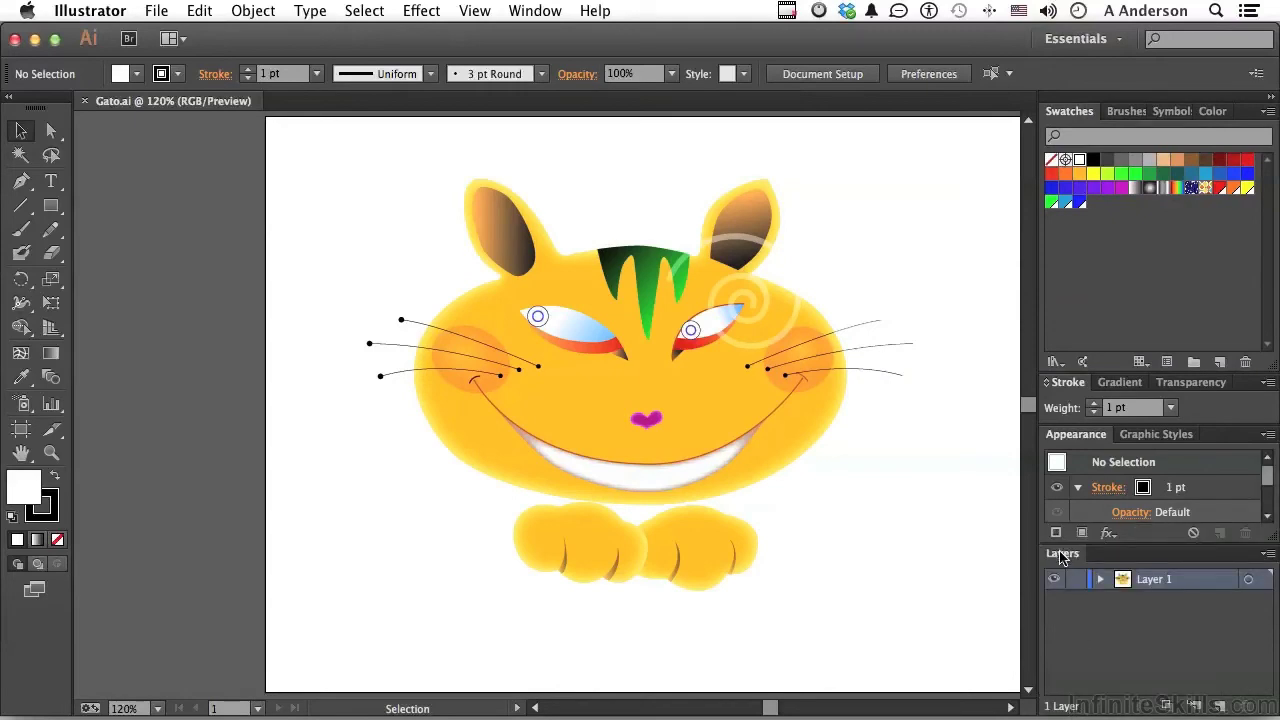
Group the Layers panel with Appearance and Graphic Styles, then open the Window menu
drag(1062, 556, 1216, 437)
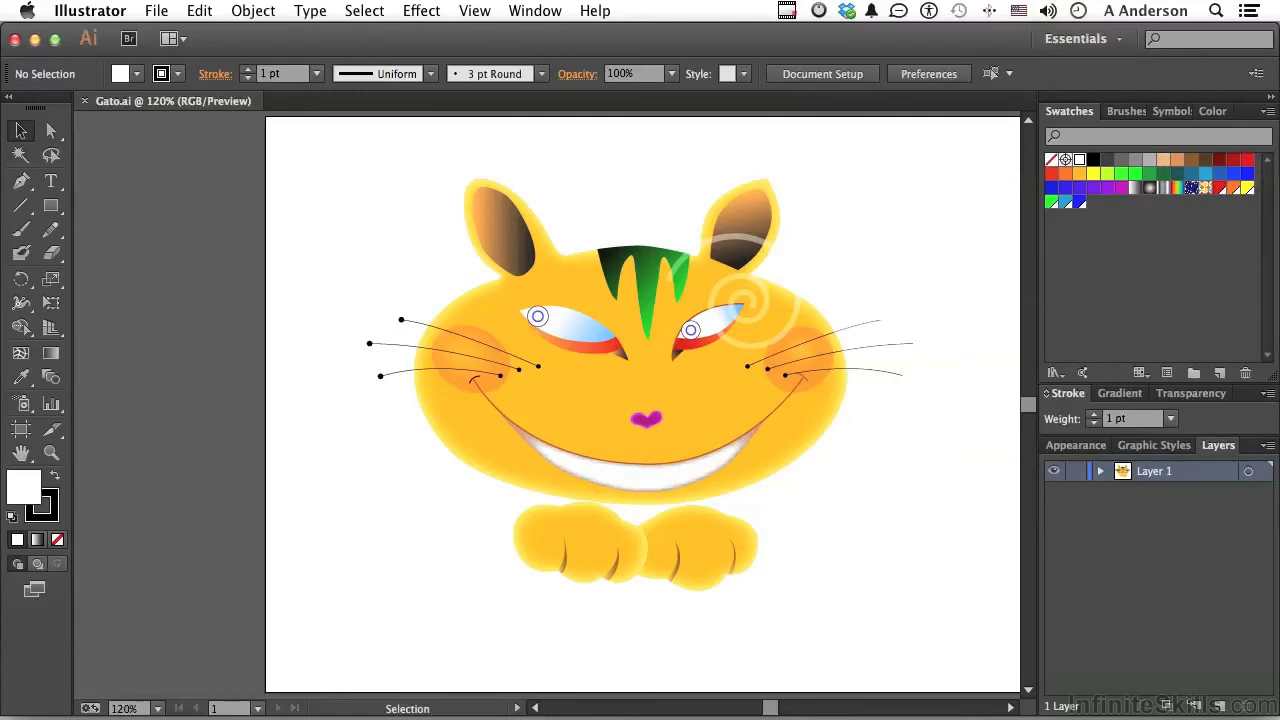
click(538, 12)
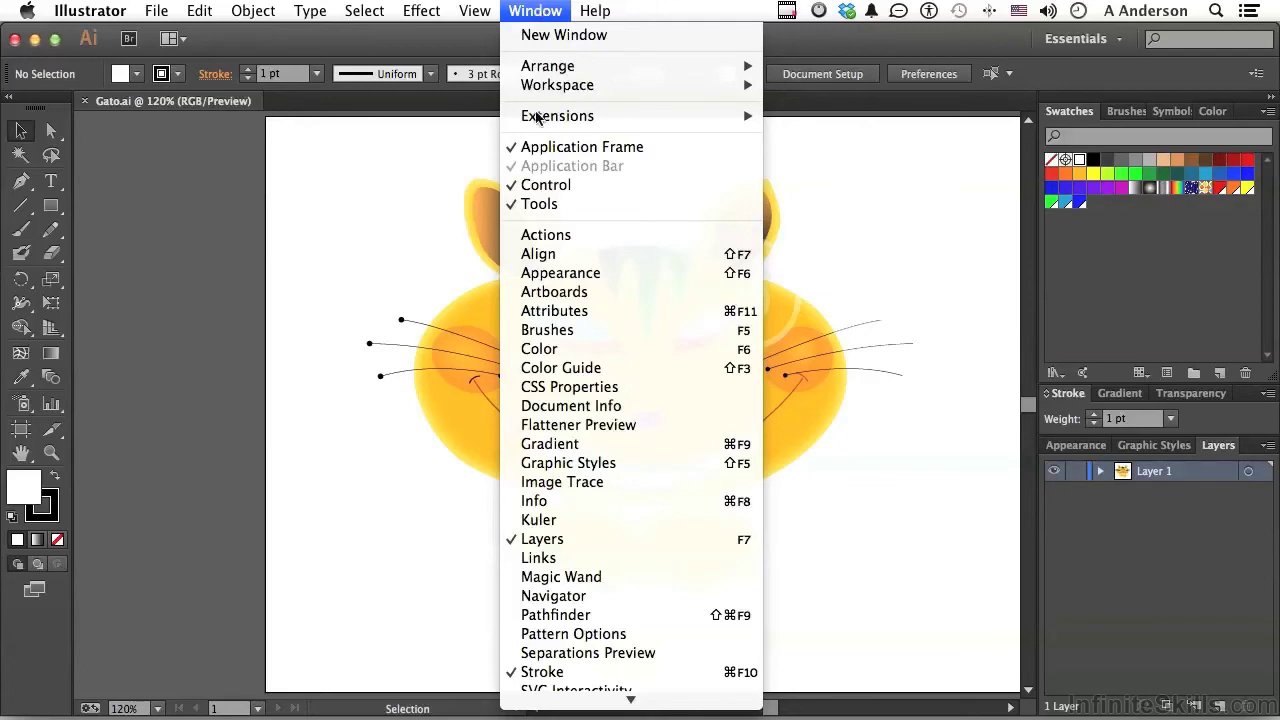
Open the Align panel group and split Pathfinder and Align off as floating panels beside Transform
click(545, 254)
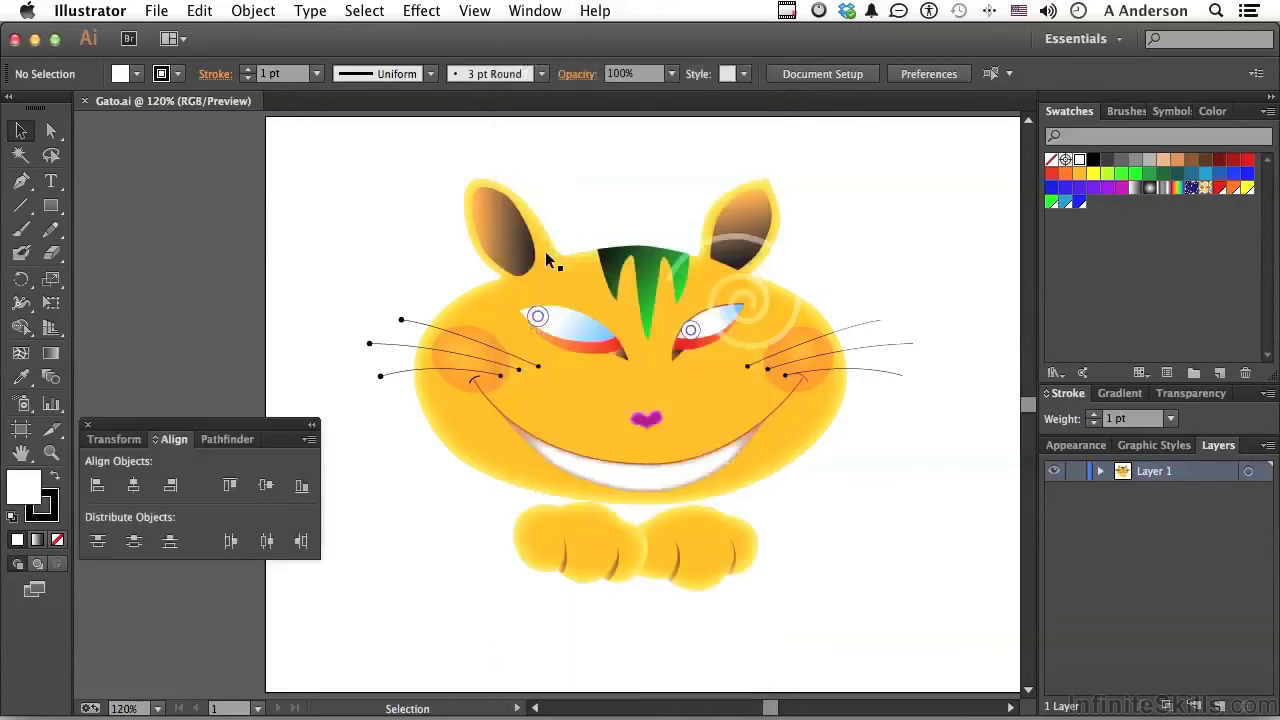
drag(187, 429, 803, 202)
click(736, 216)
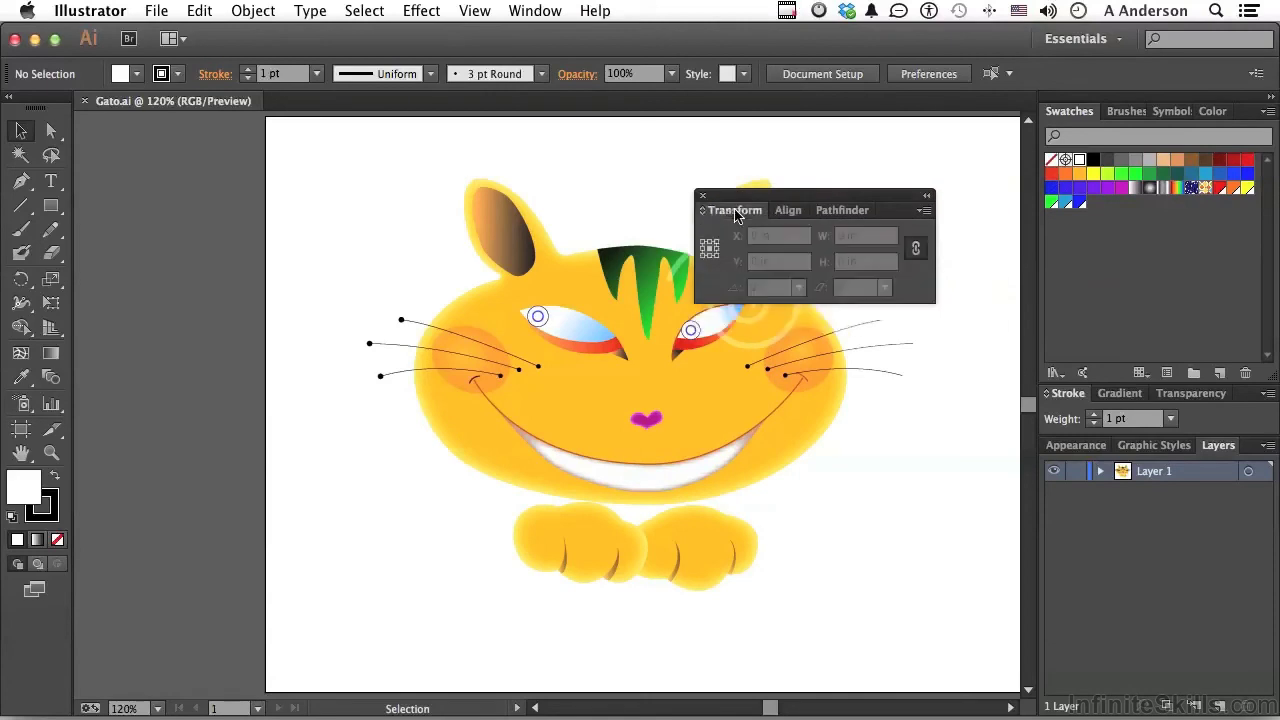
click(836, 215)
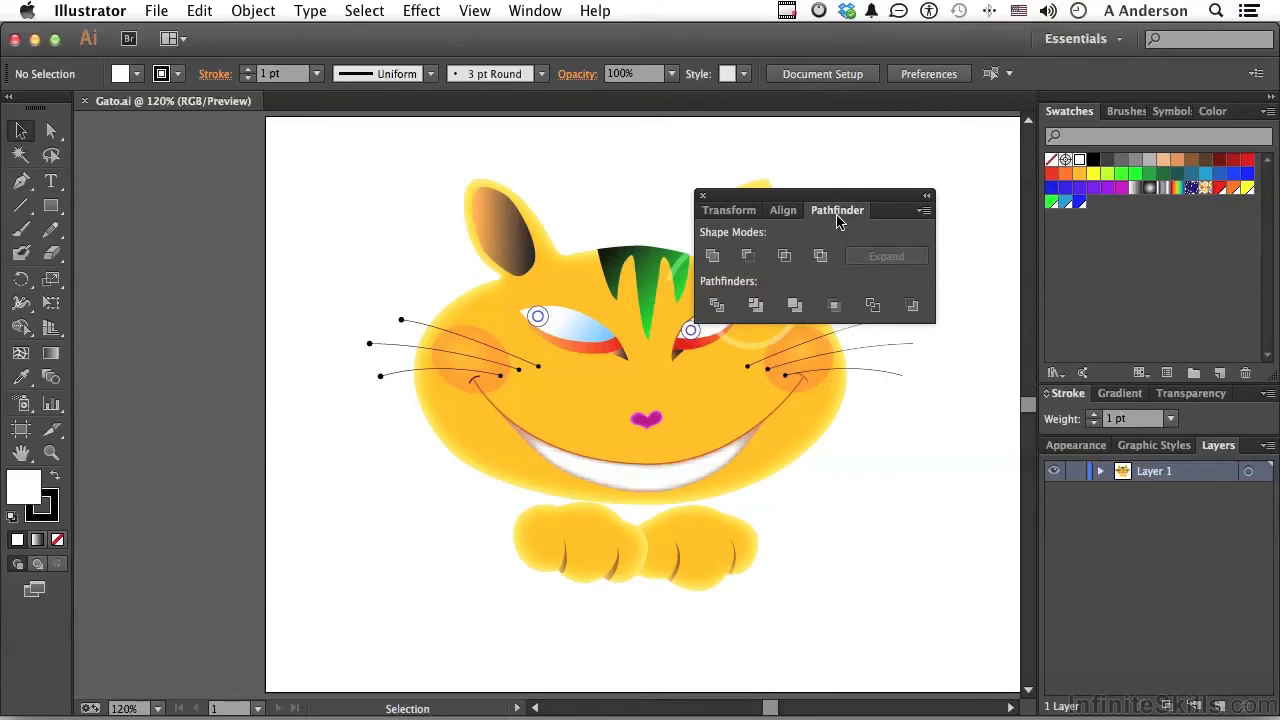
drag(837, 220, 378, 192)
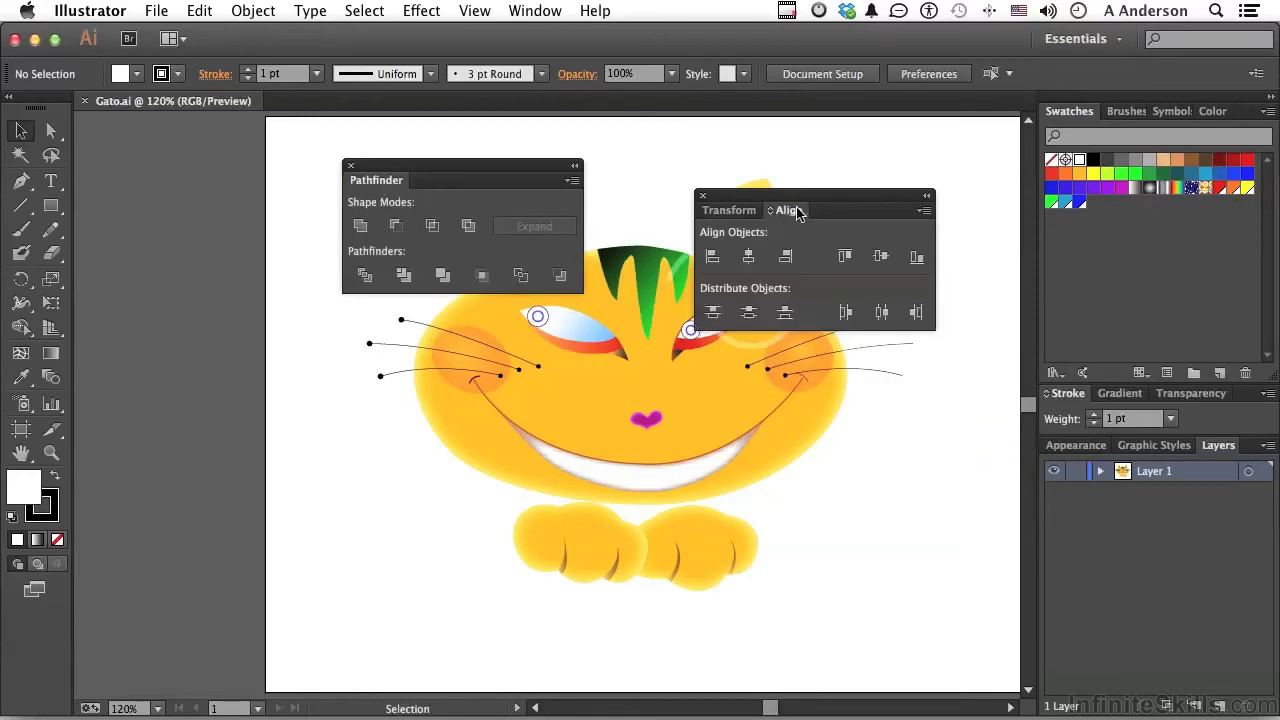
drag(790, 217, 345, 393)
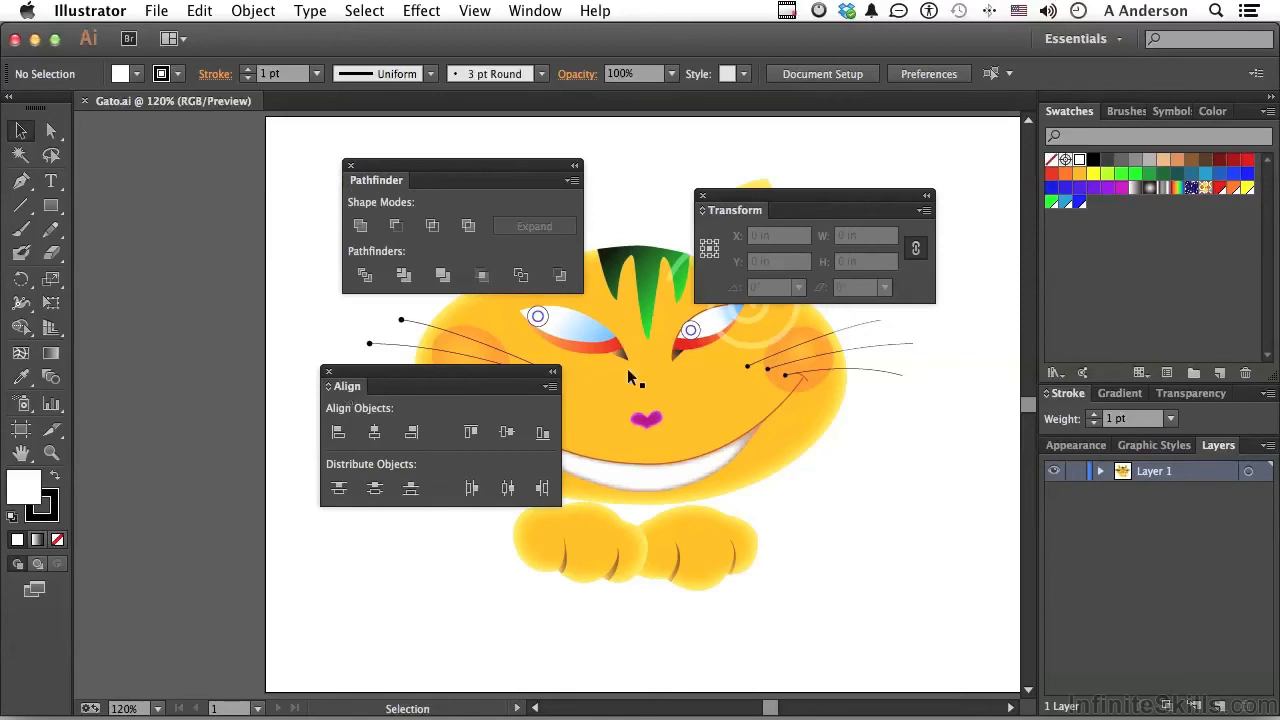
drag(808, 197, 855, 155)
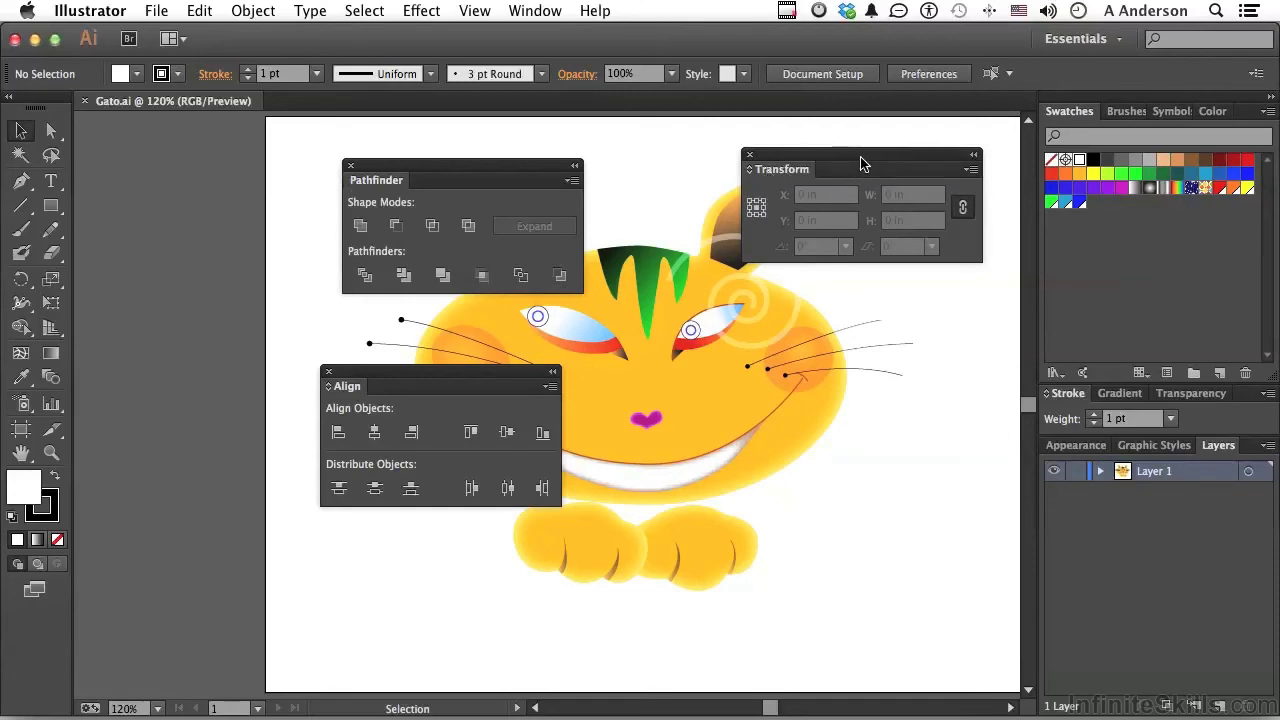
Close Pathfinder, group Align with Transform, test its tabs and collapse, then pull Align out again
click(349, 167)
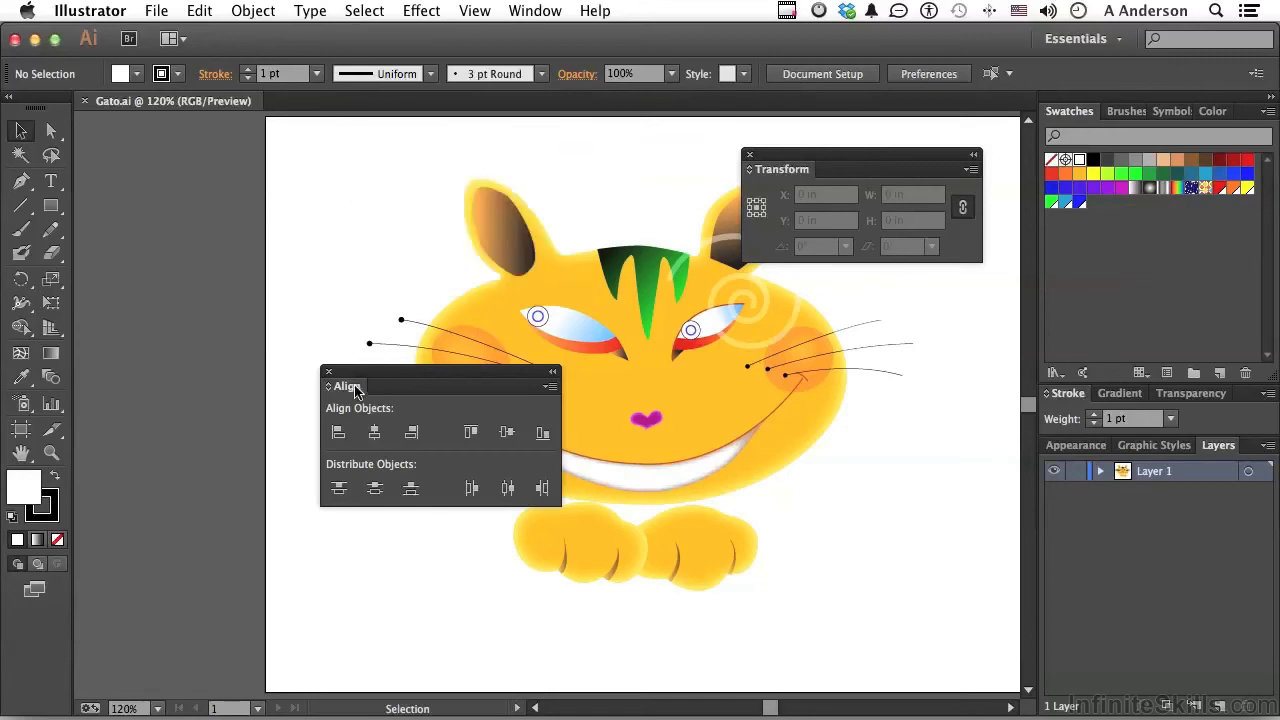
drag(352, 393, 857, 167)
click(795, 170)
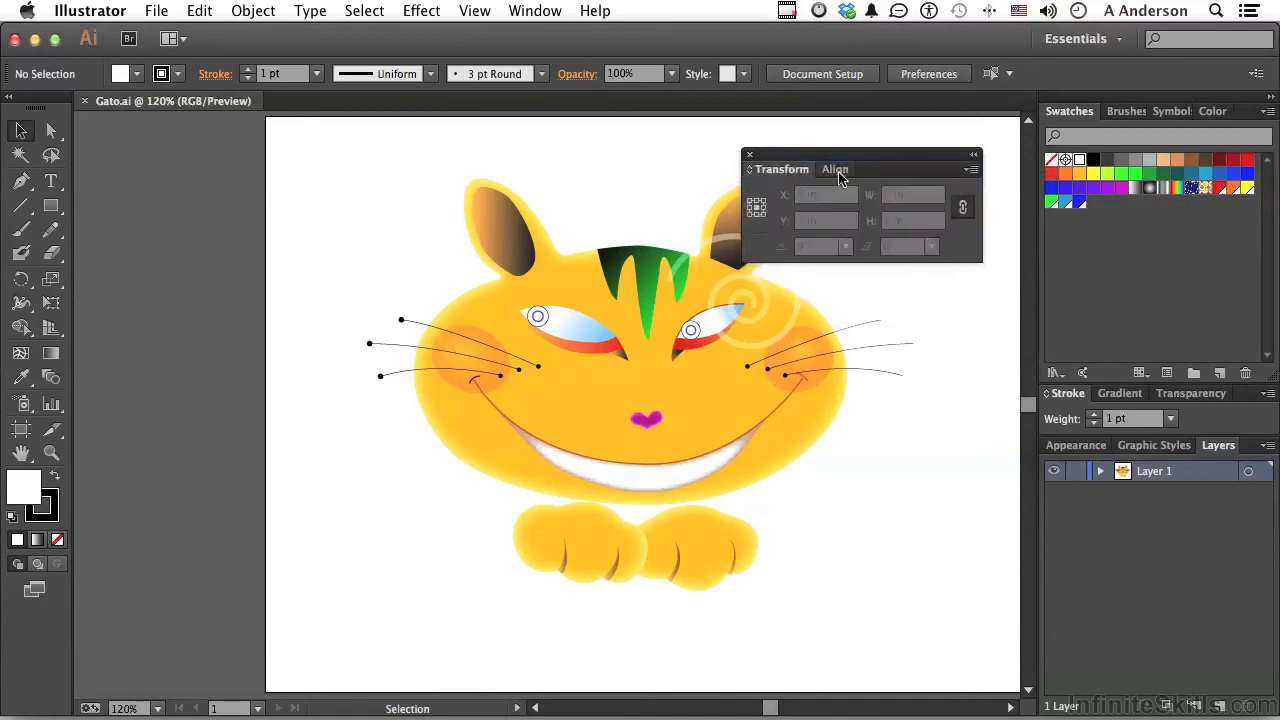
click(838, 172)
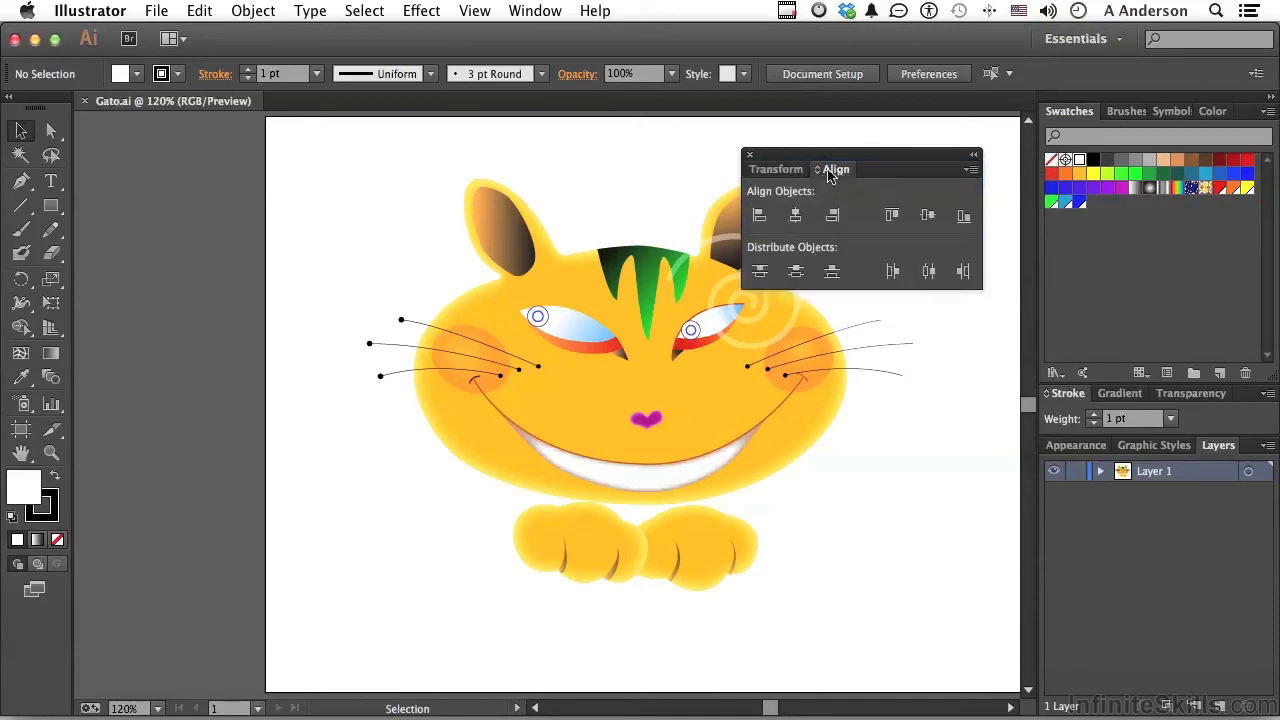
click(830, 172)
click(832, 172)
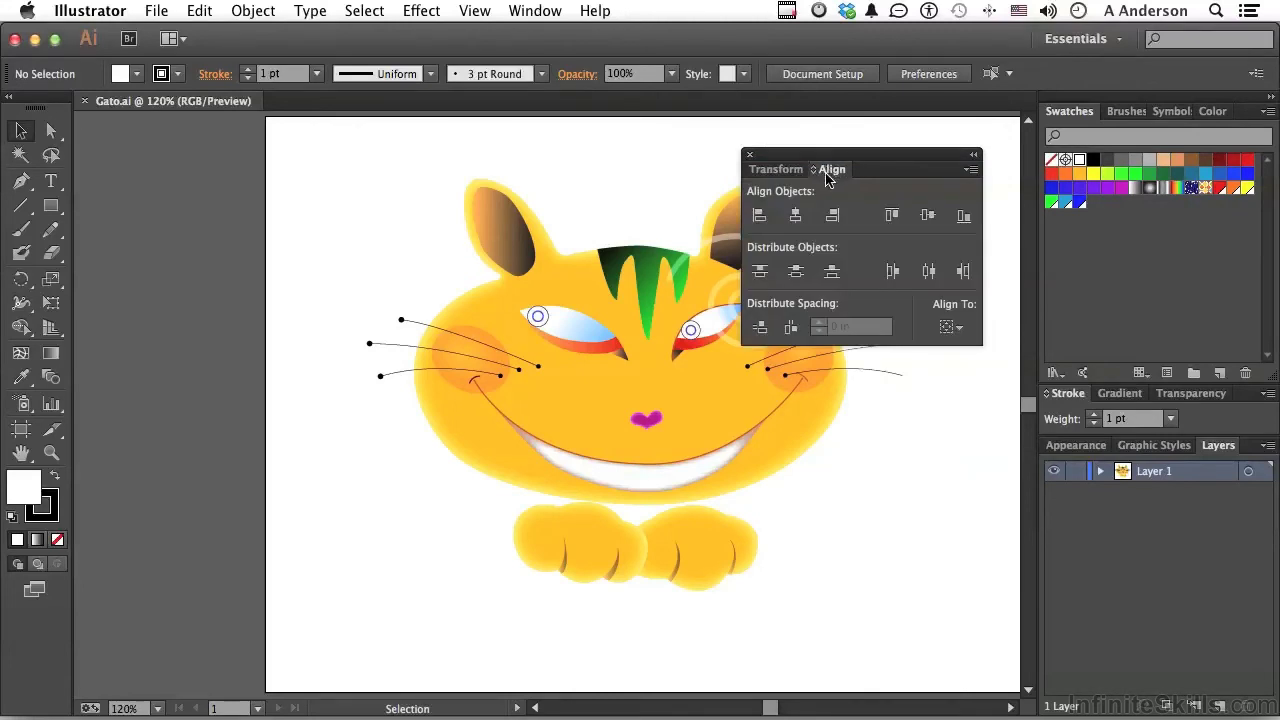
drag(834, 170, 776, 268)
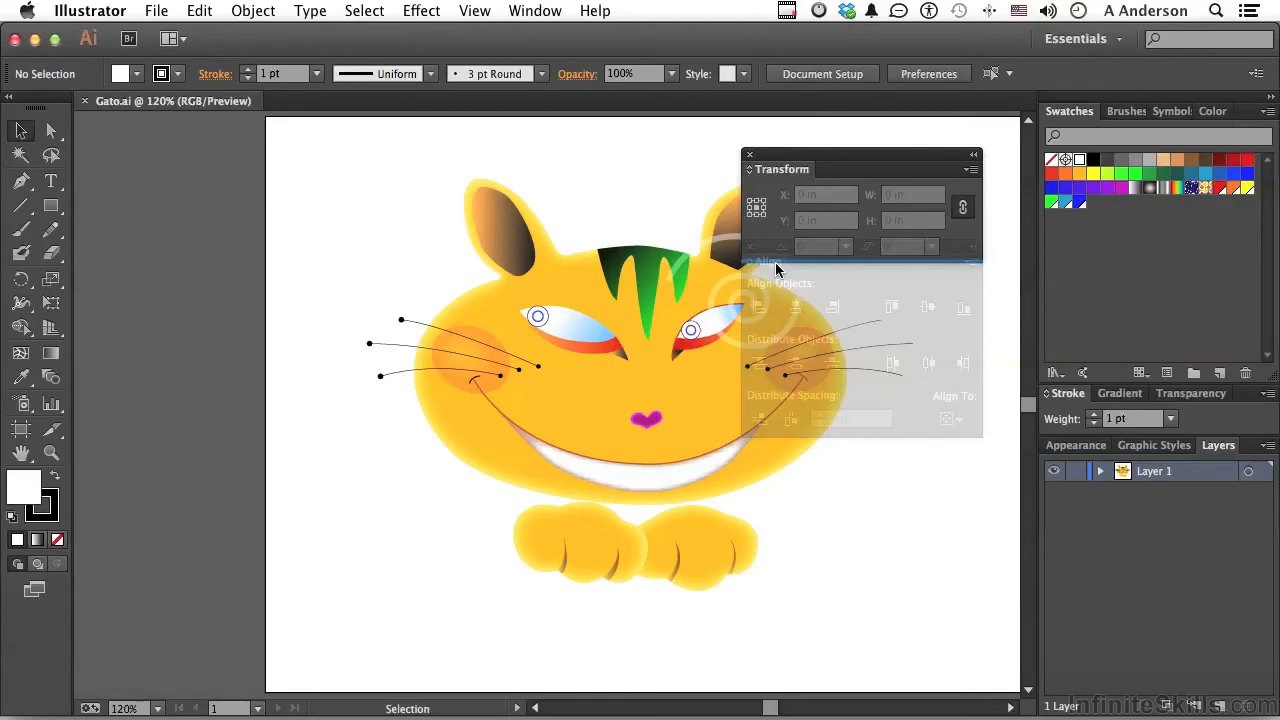
Dock Align beneath Transform and move the stack left beside the Tools panel
drag(776, 268, 777, 266)
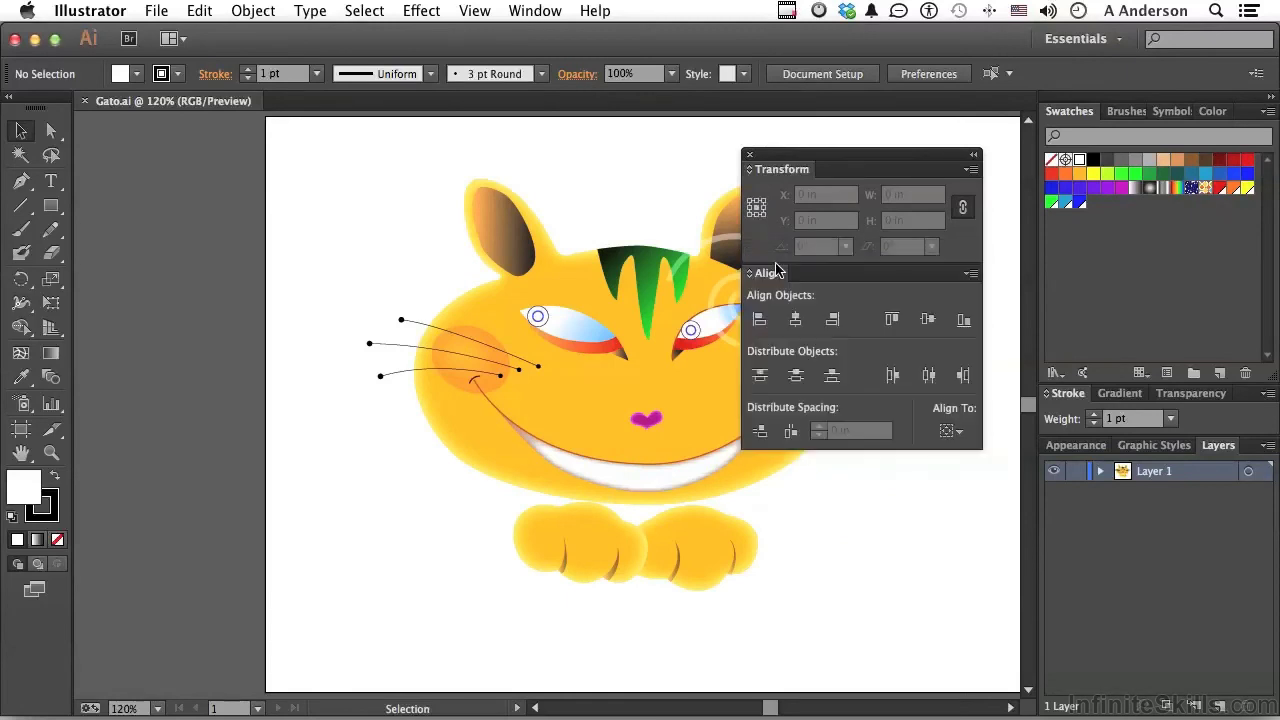
drag(822, 158, 169, 132)
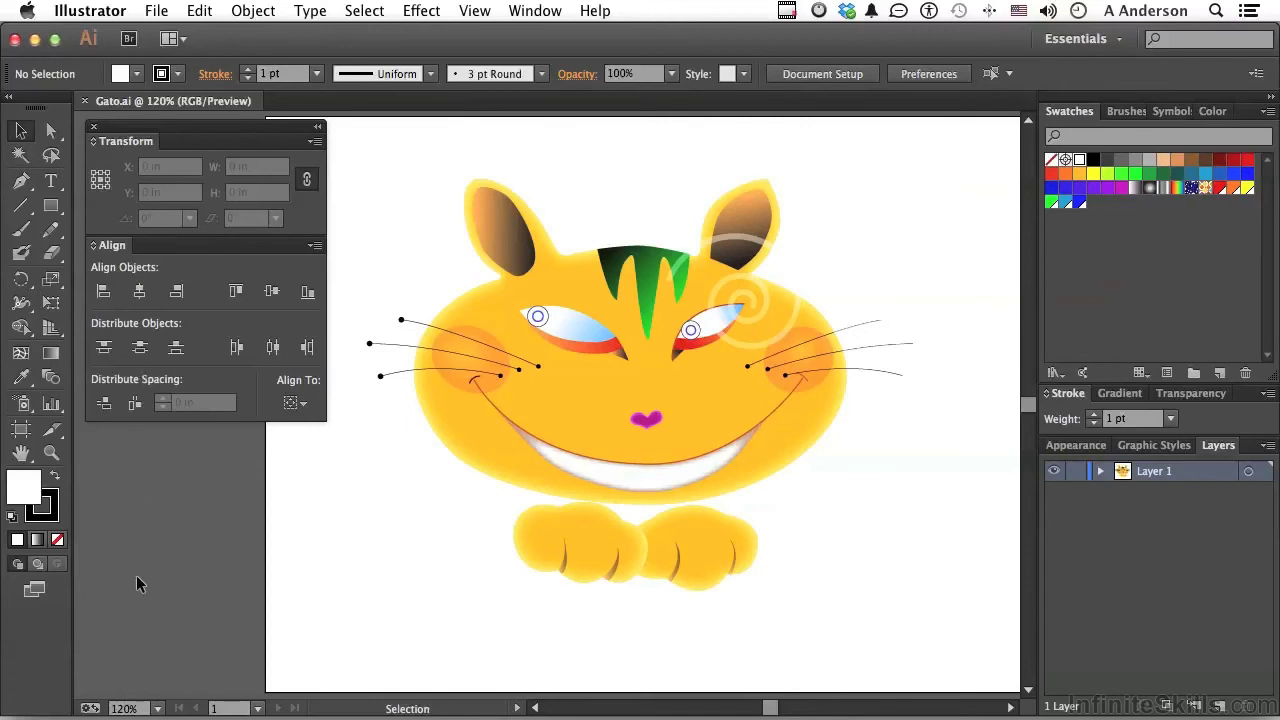
click(9, 97)
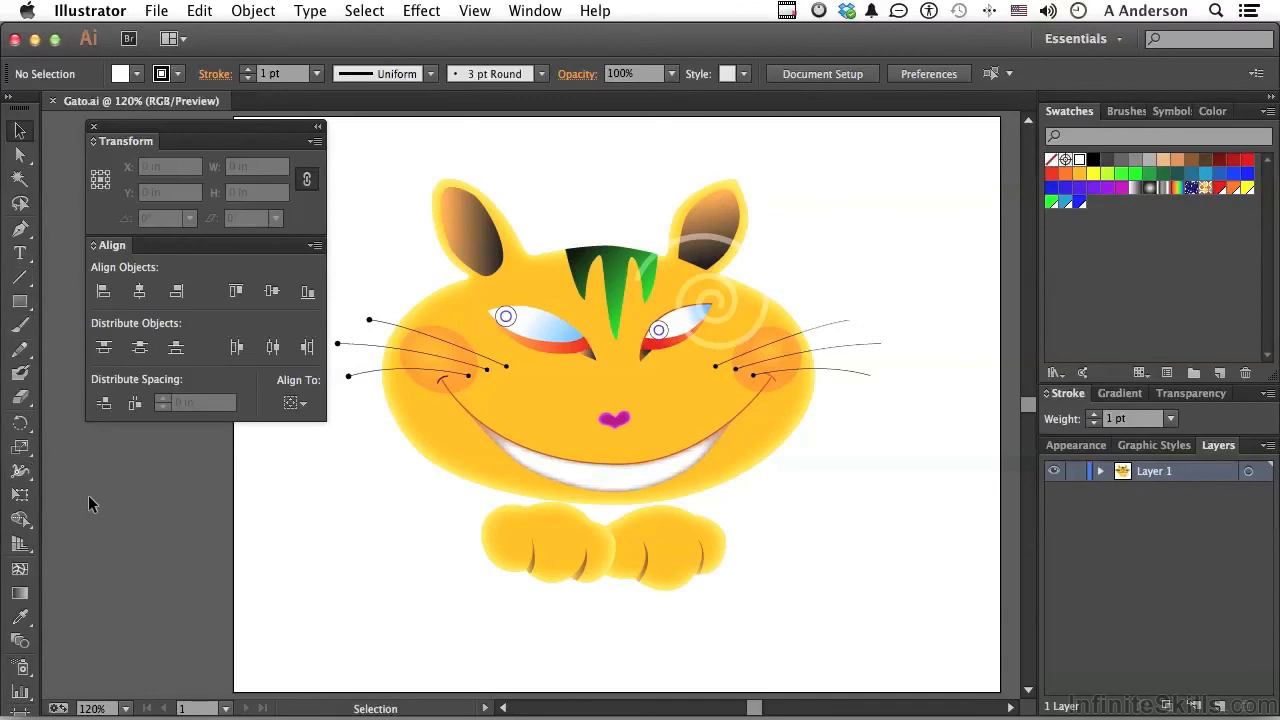
click(8, 97)
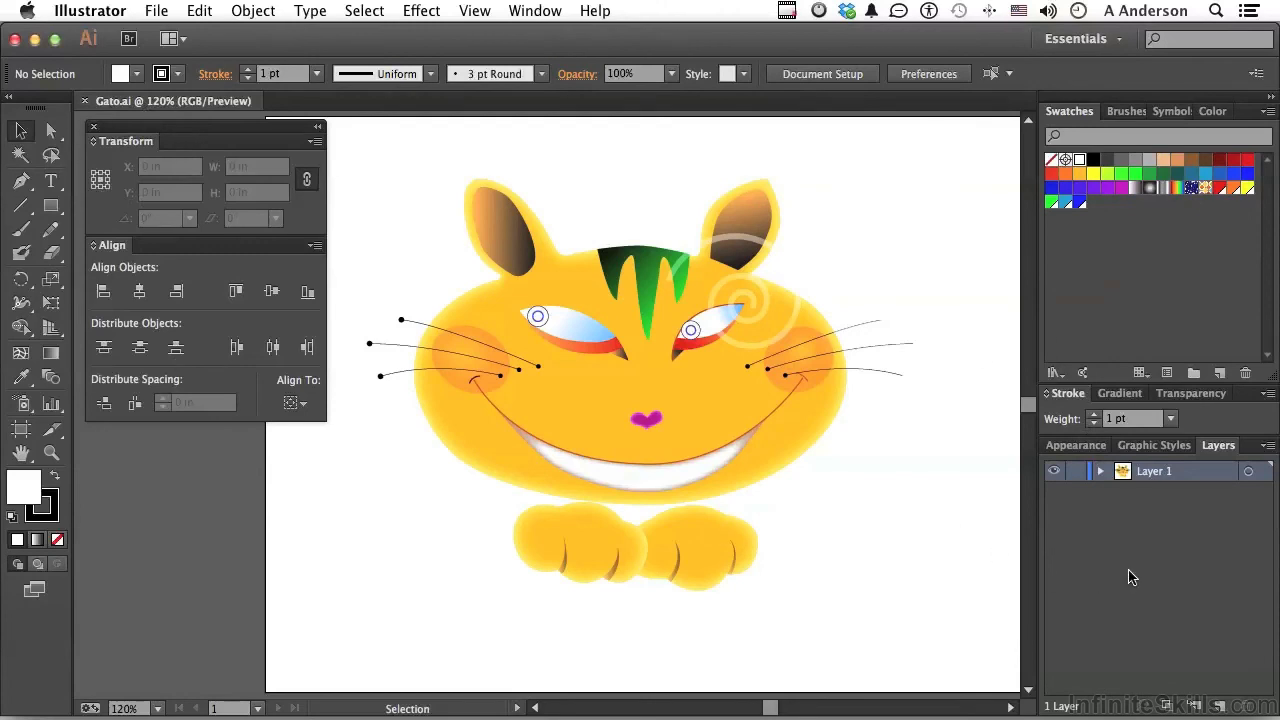
Save the current panel layout as a new workspace with a custom name
click(1119, 42)
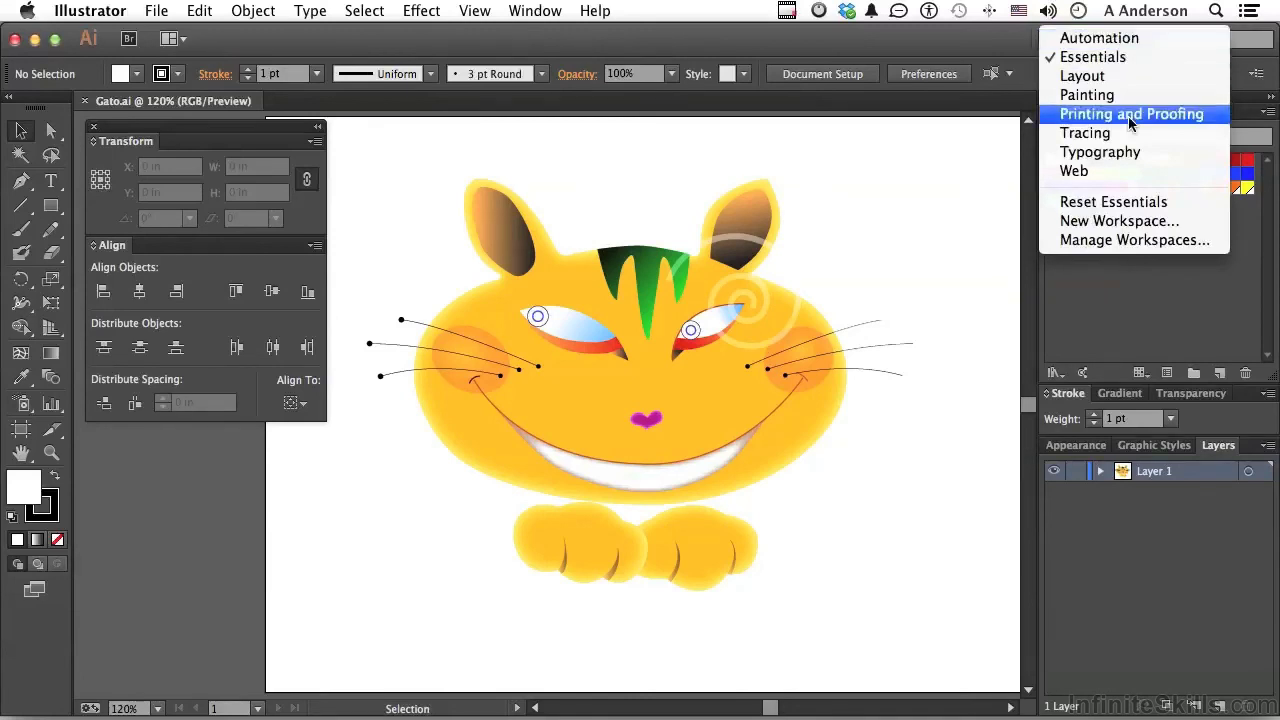
click(1133, 222)
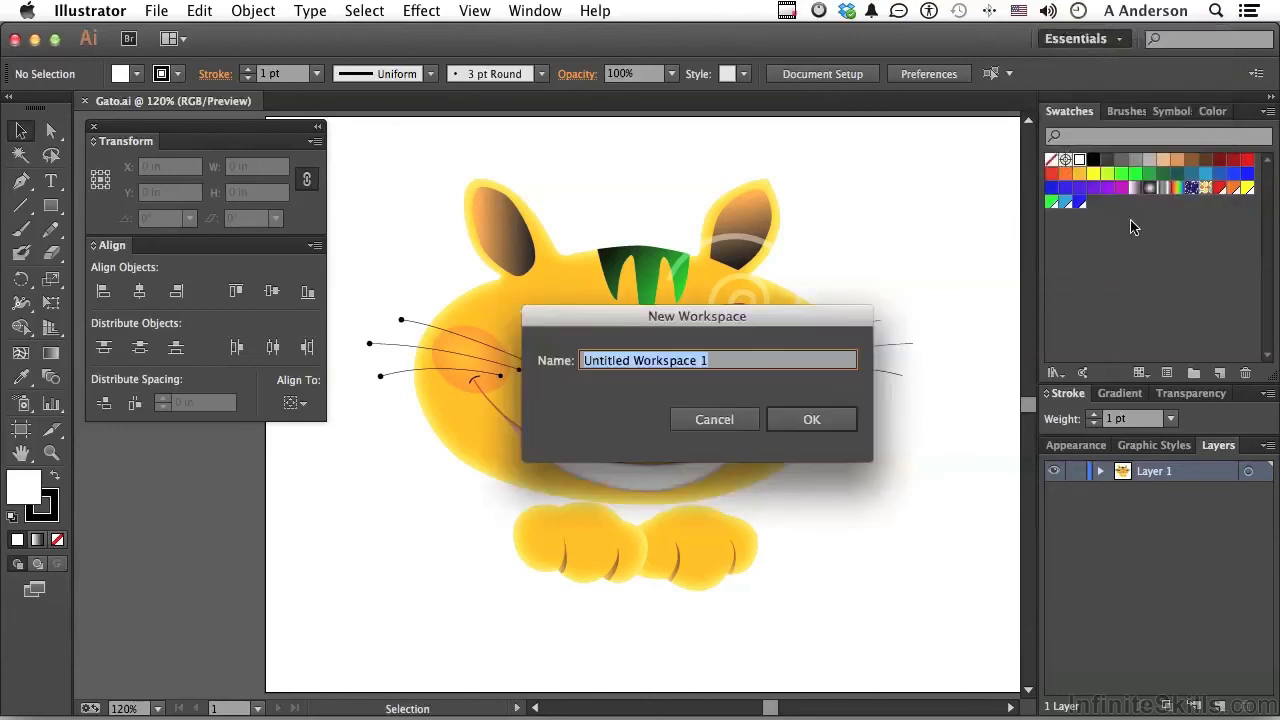
text(Andy's Space)
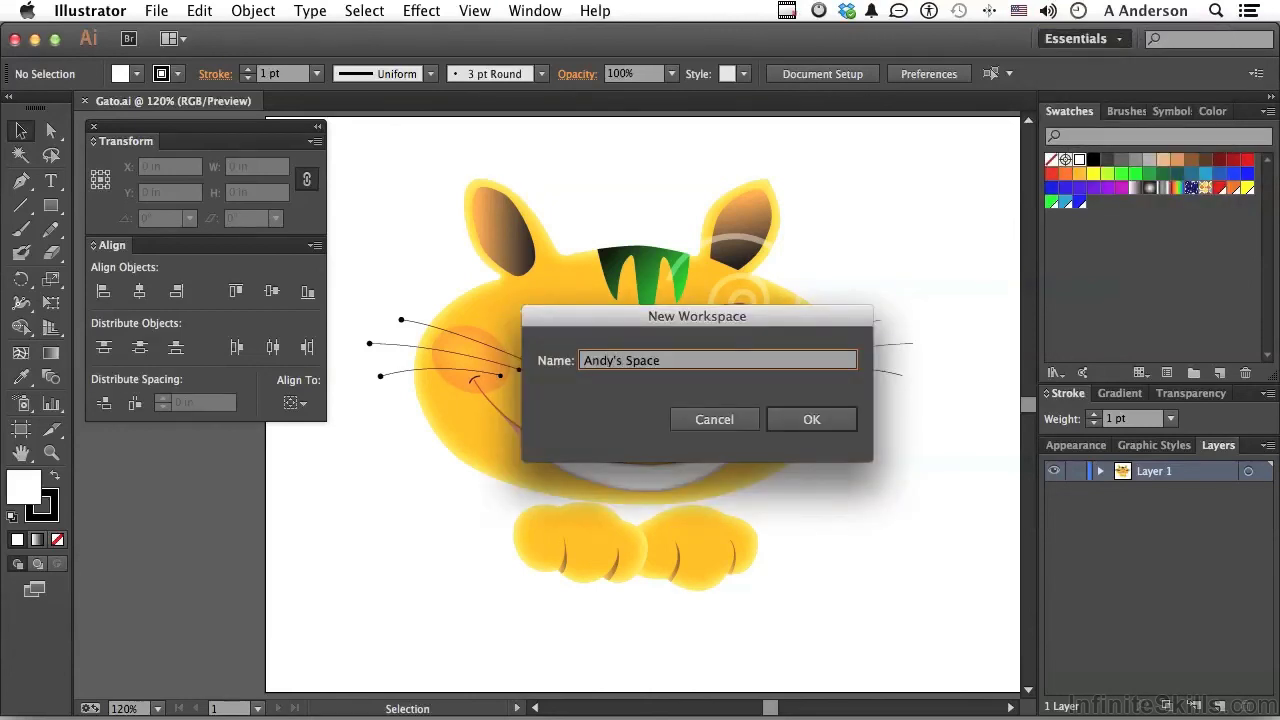
click(812, 419)
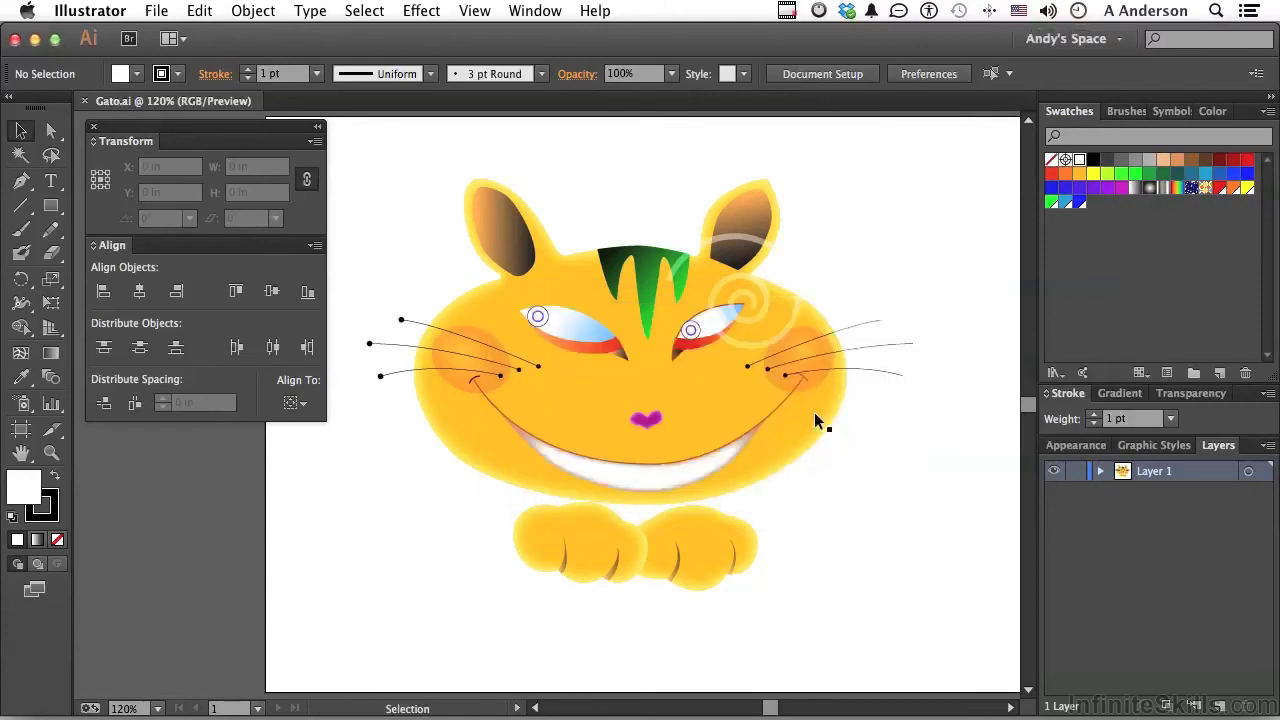
Switch to Essentials, reset it to its defaults, then return to the saved custom workspace
click(1083, 40)
click(1078, 88)
click(1120, 40)
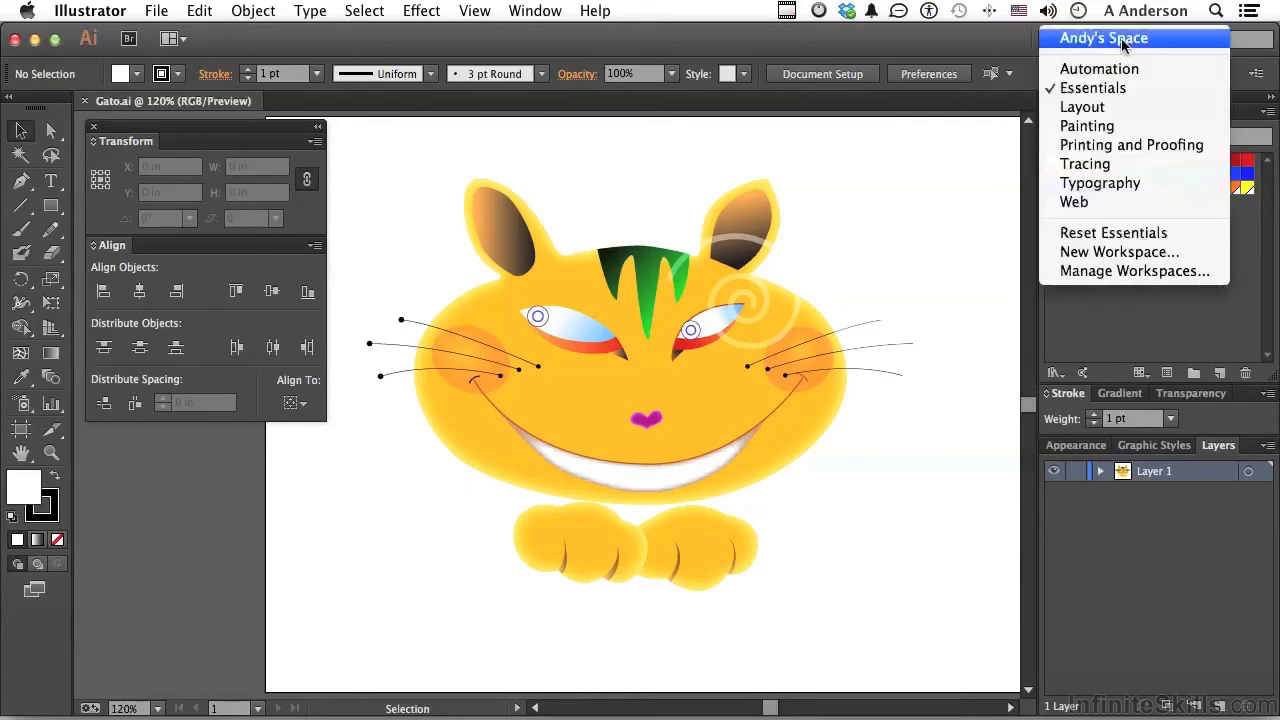
click(1108, 233)
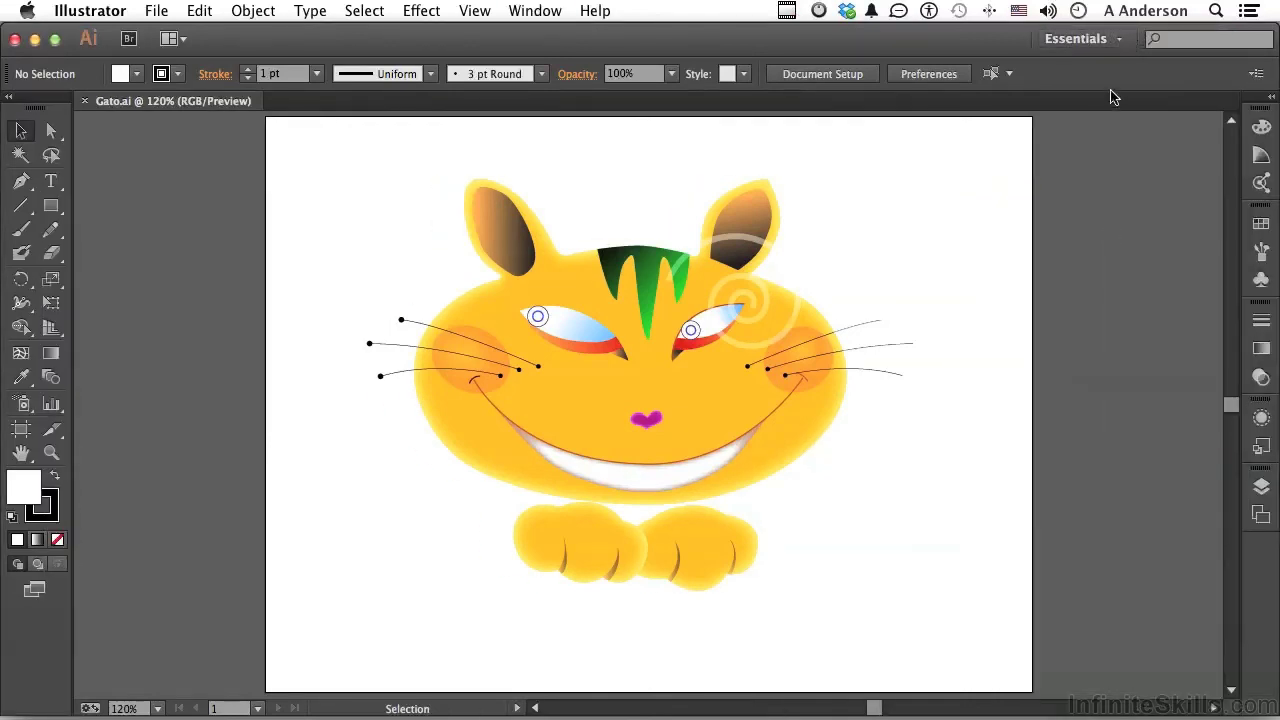
click(1121, 48)
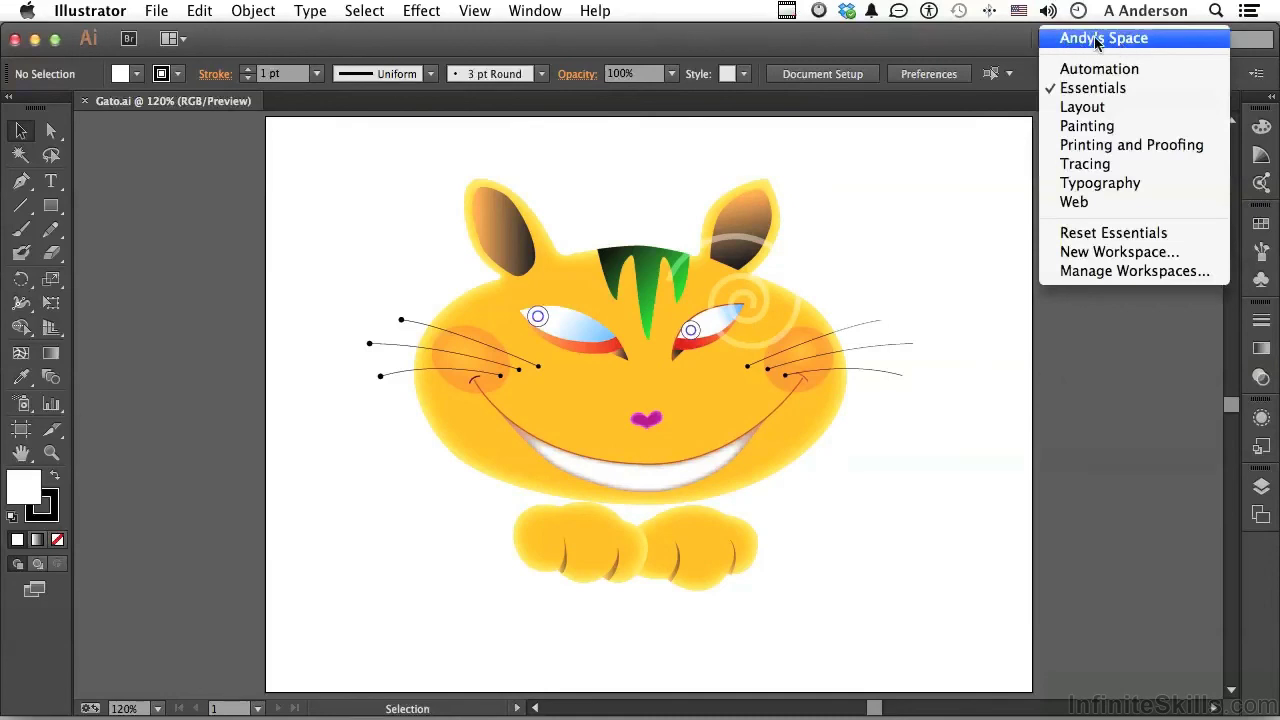
click(1096, 40)
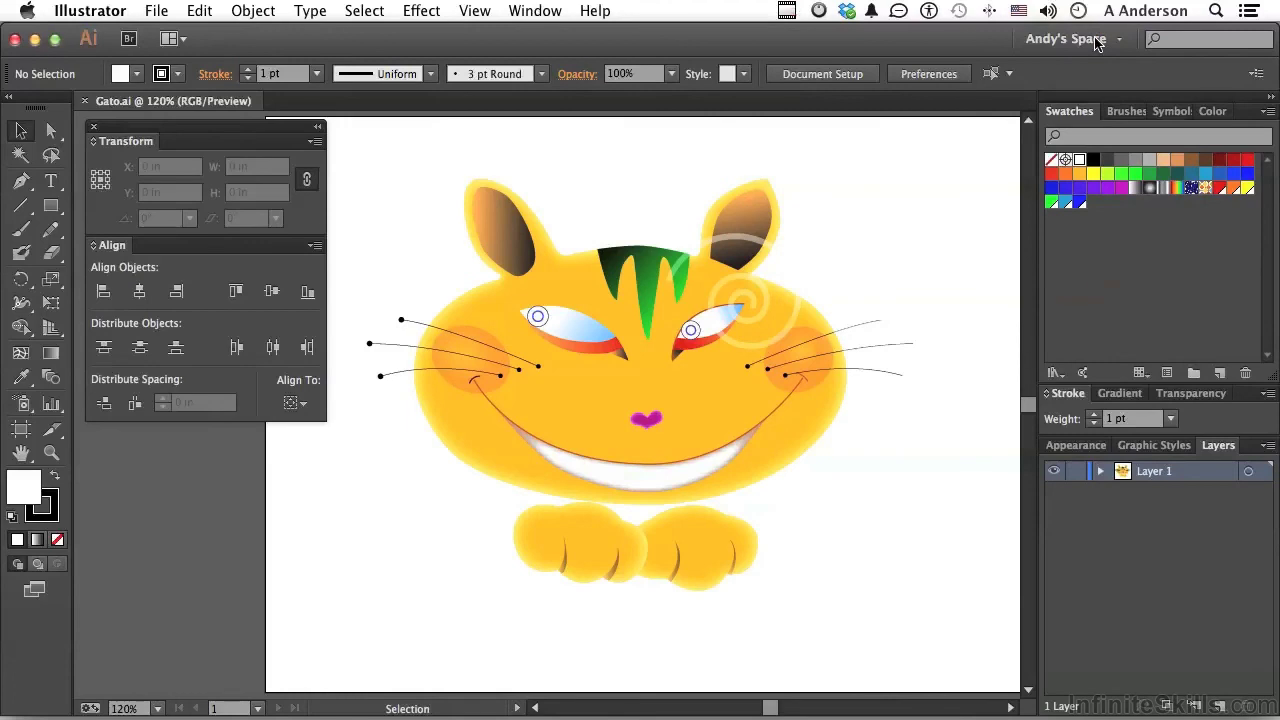
Delete the custom workspace in Window > Workspace > Manage Workspaces, confirming the deletion
click(535, 11)
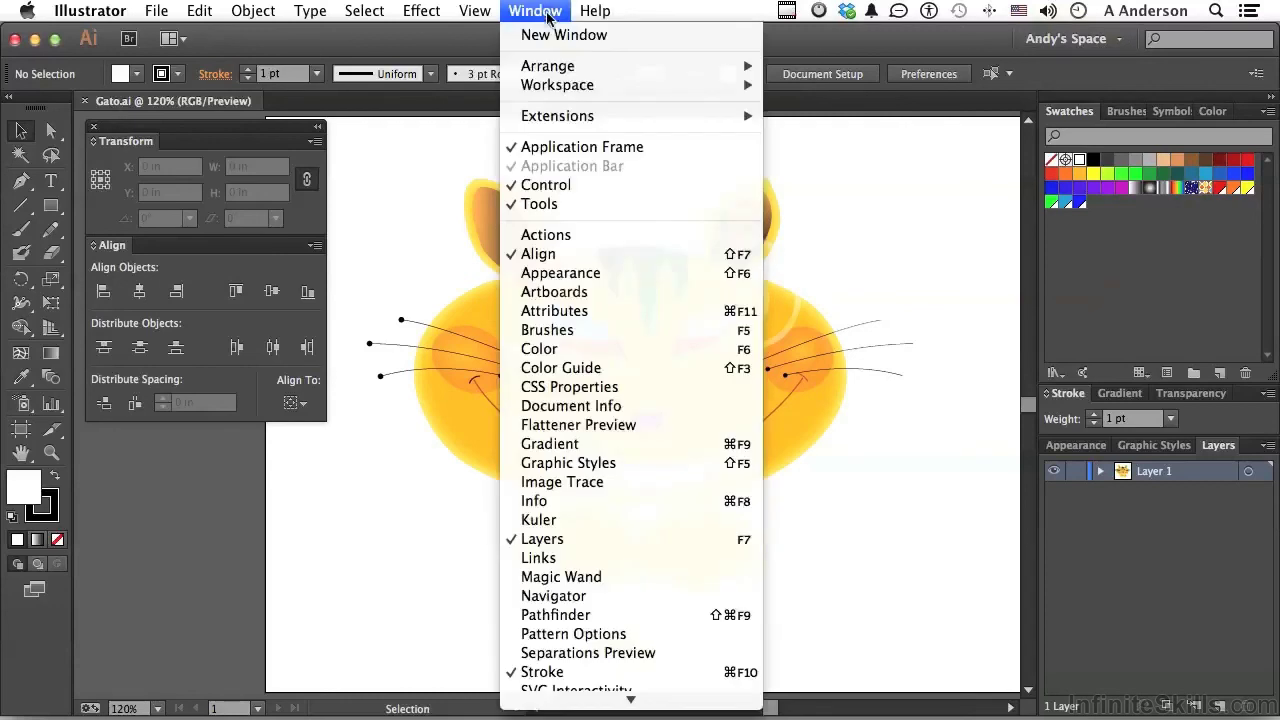
mouse_move(556, 88)
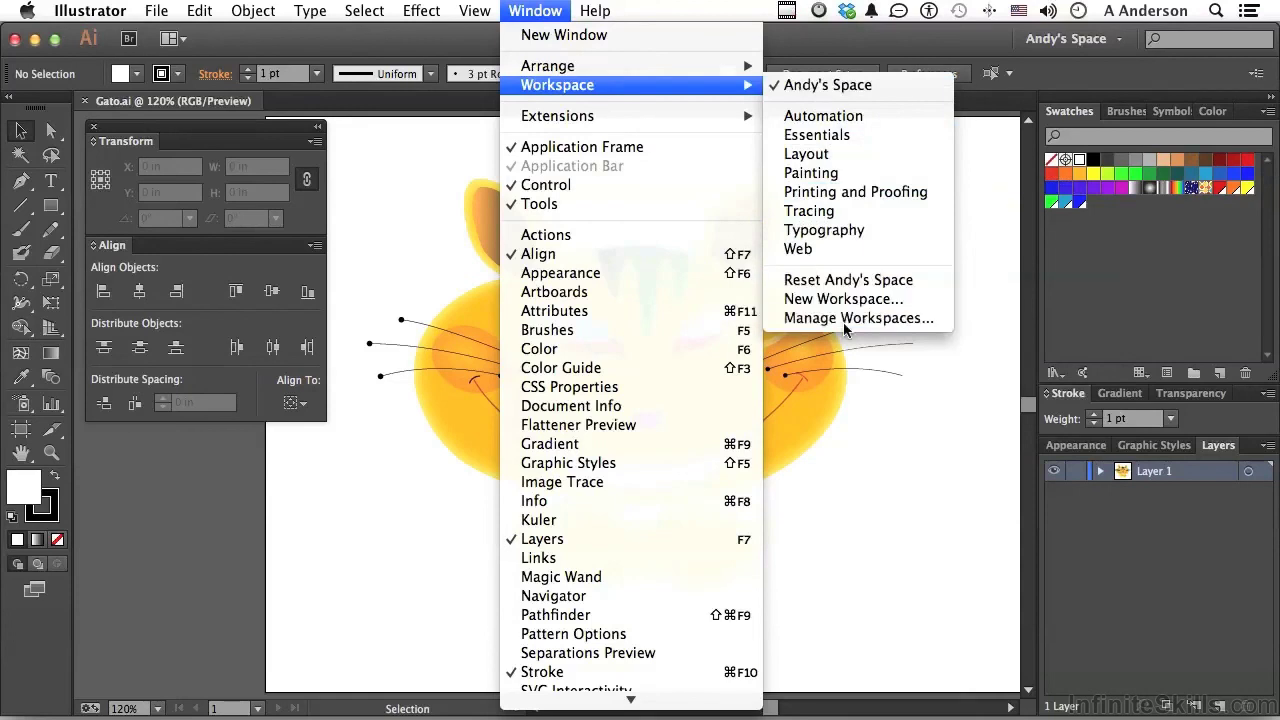
click(843, 322)
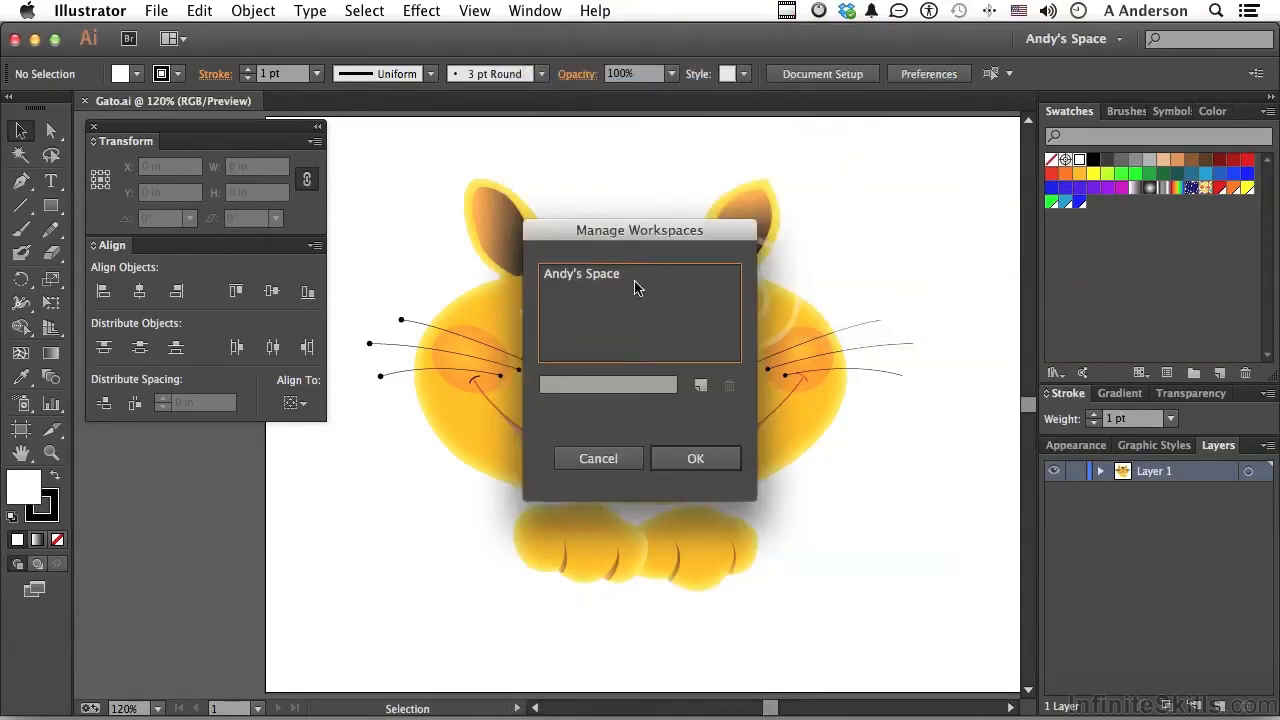
click(598, 276)
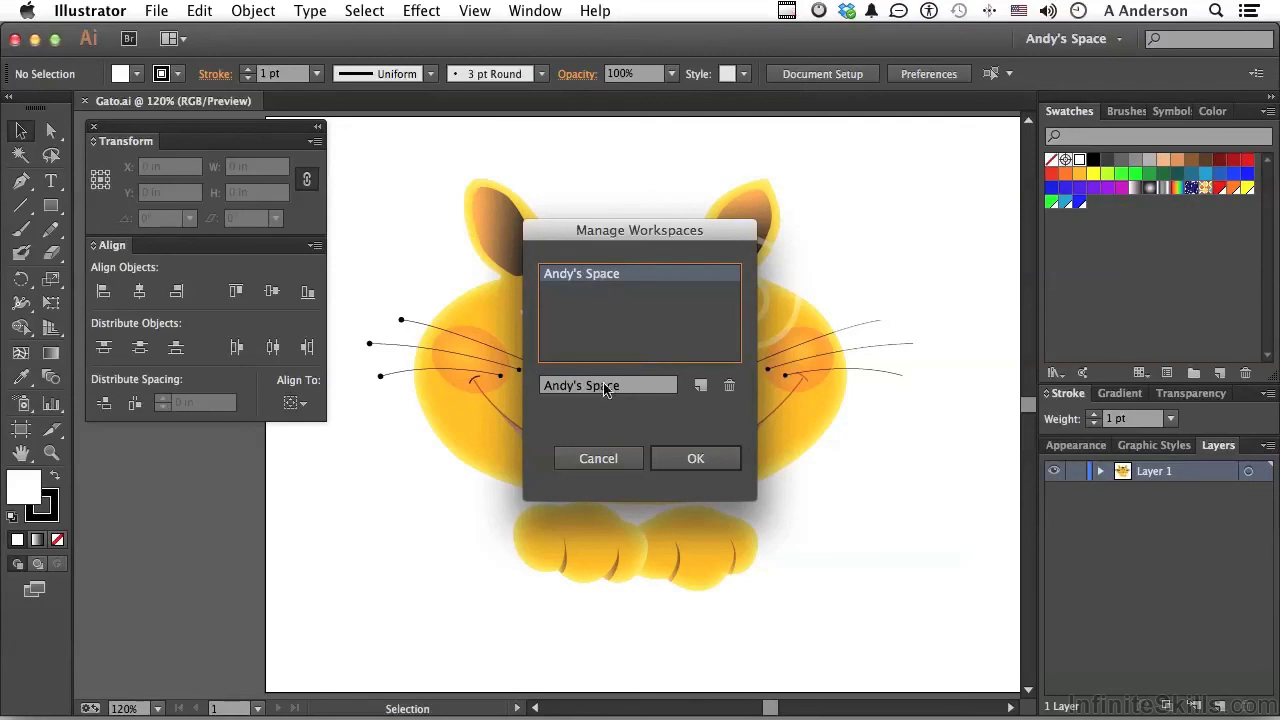
click(731, 386)
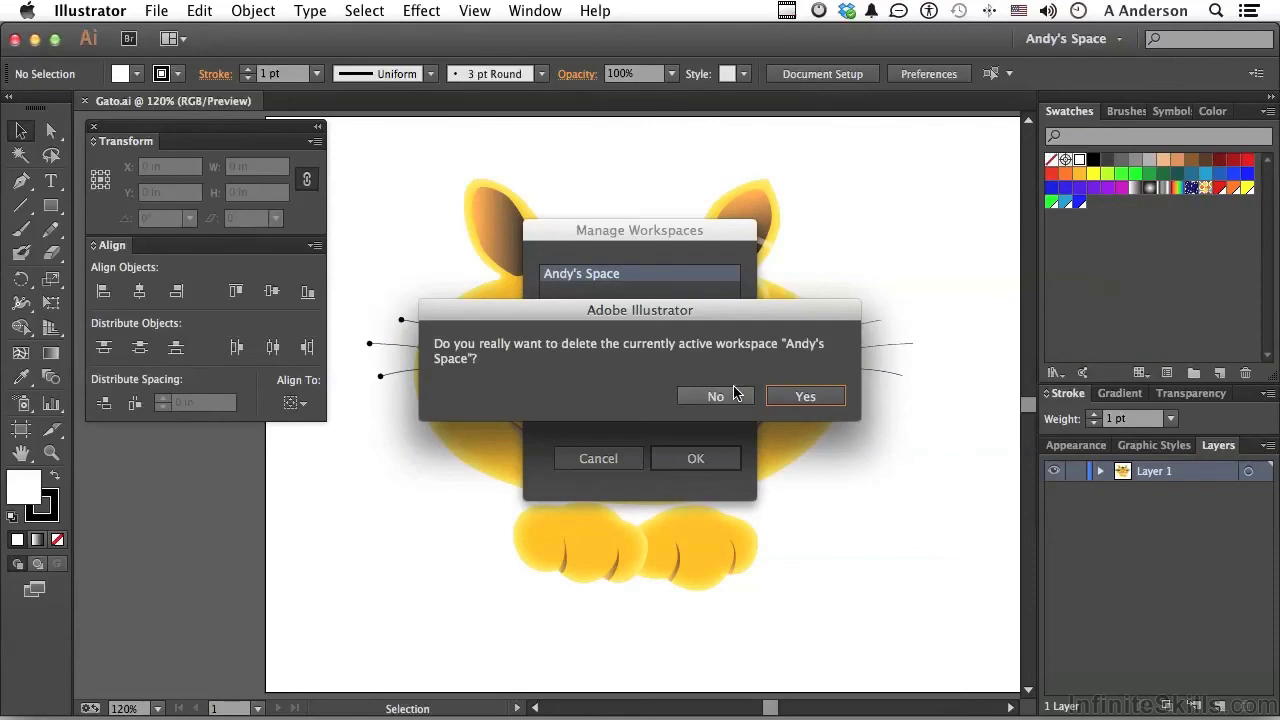
click(806, 395)
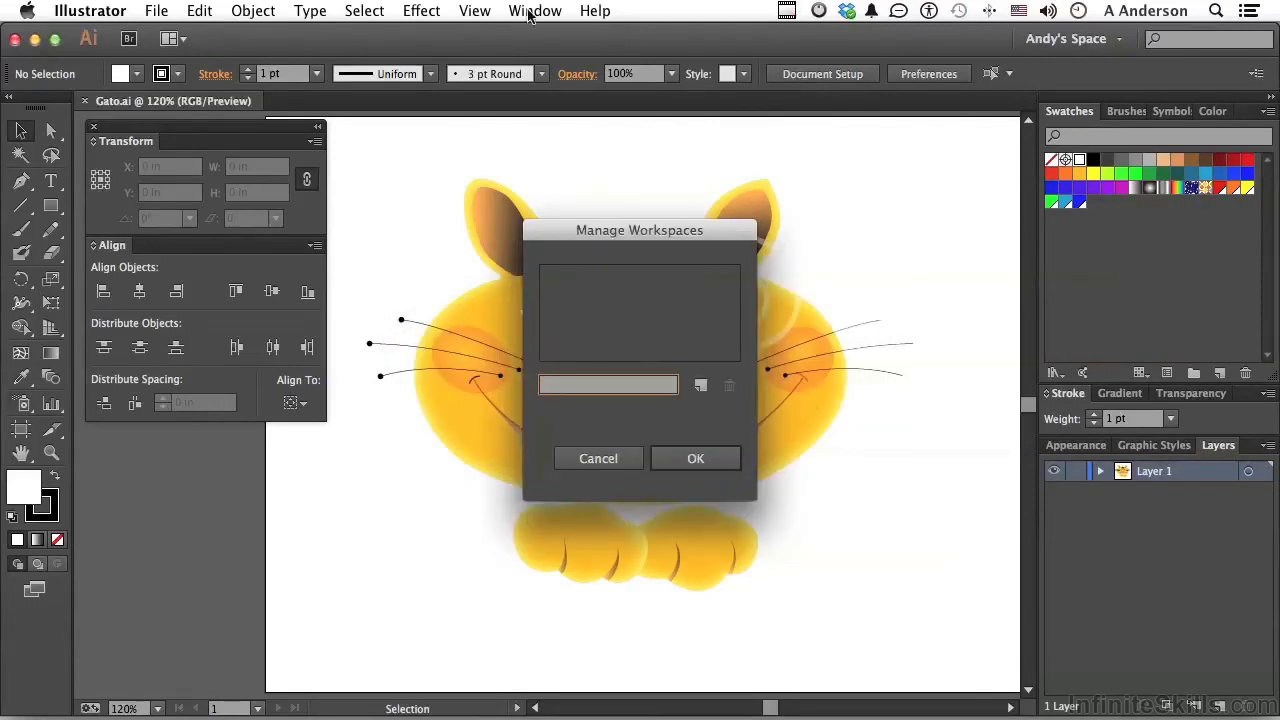
click(686, 458)
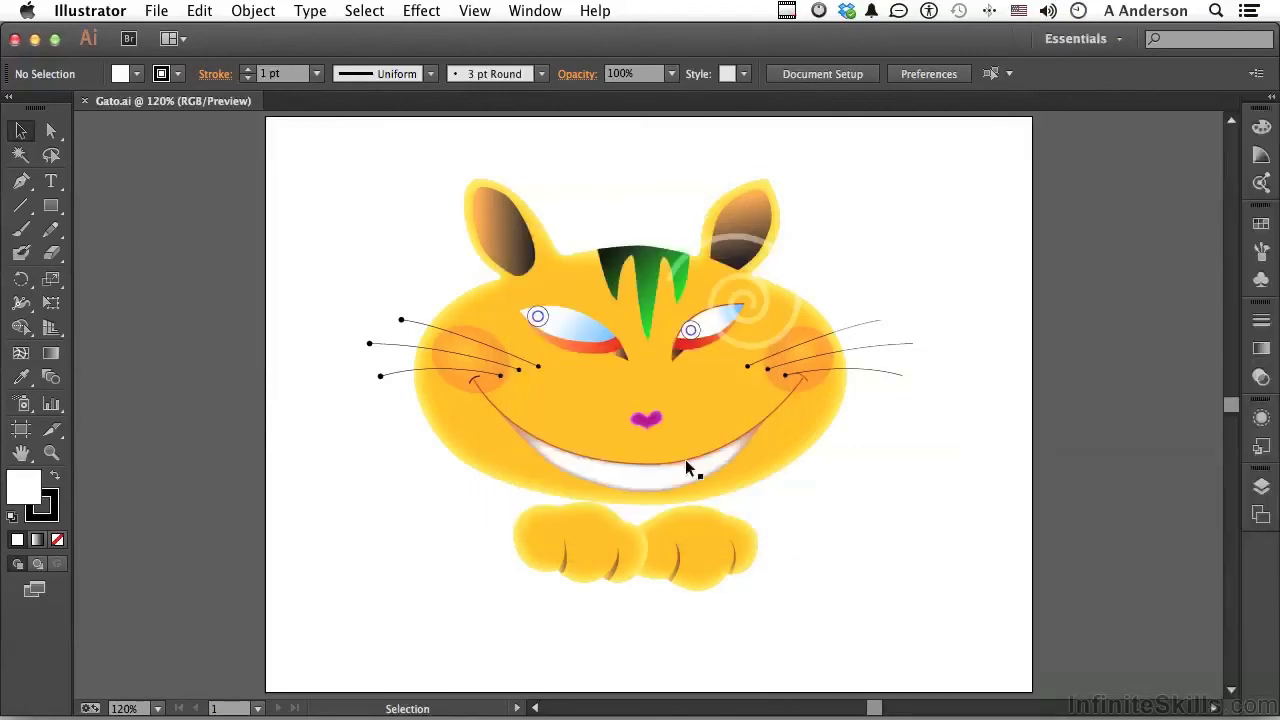